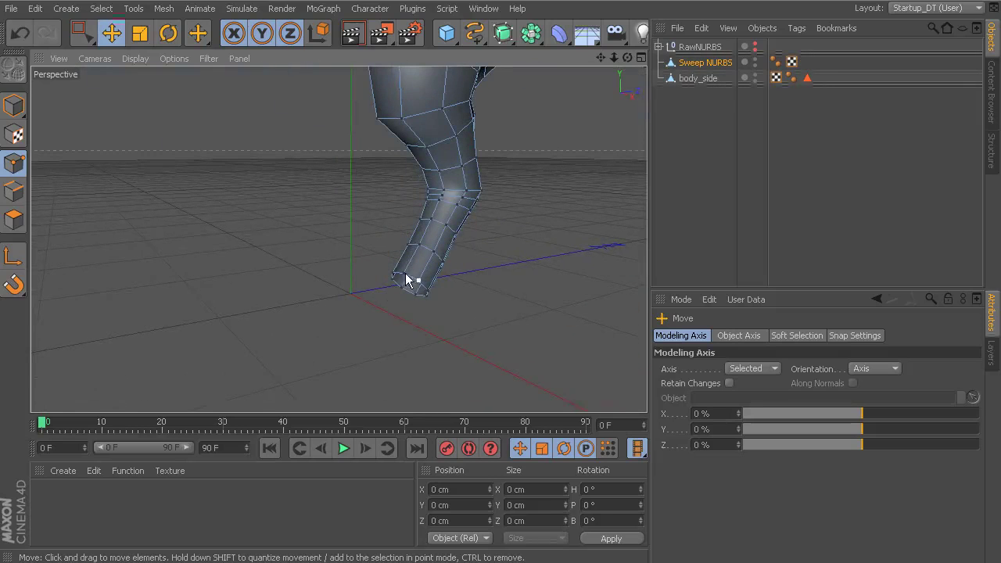
Step: Add a Cylinder primitive near the lower end of the leg as the base for a toe
{"action": "right_click_drag", "start_coordinate": [461, 320], "coordinate": [469, 280], "text": "alt"}
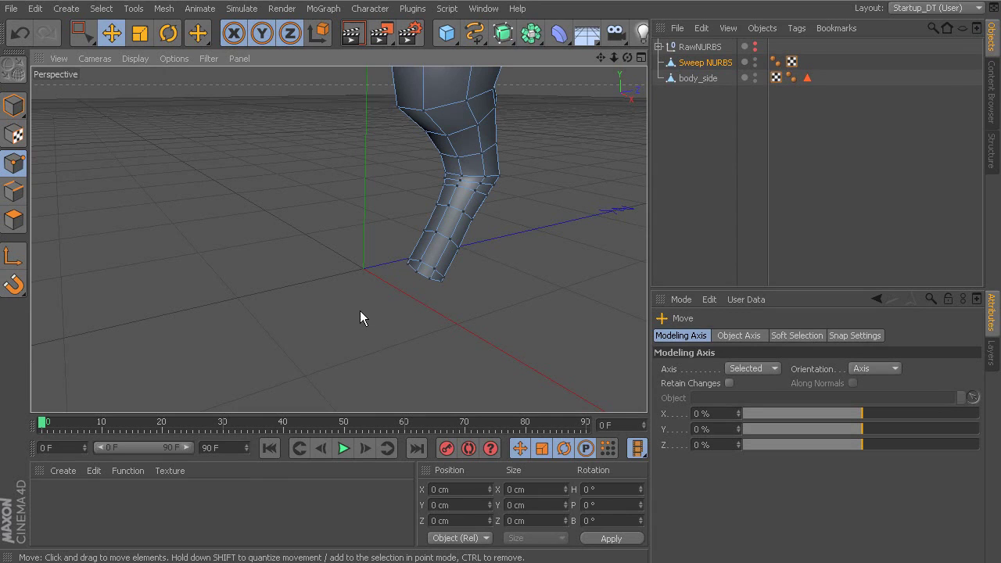
{"action": "left_click_drag", "start_coordinate": [545, 360], "coordinate": [440, 276], "text": "alt"}
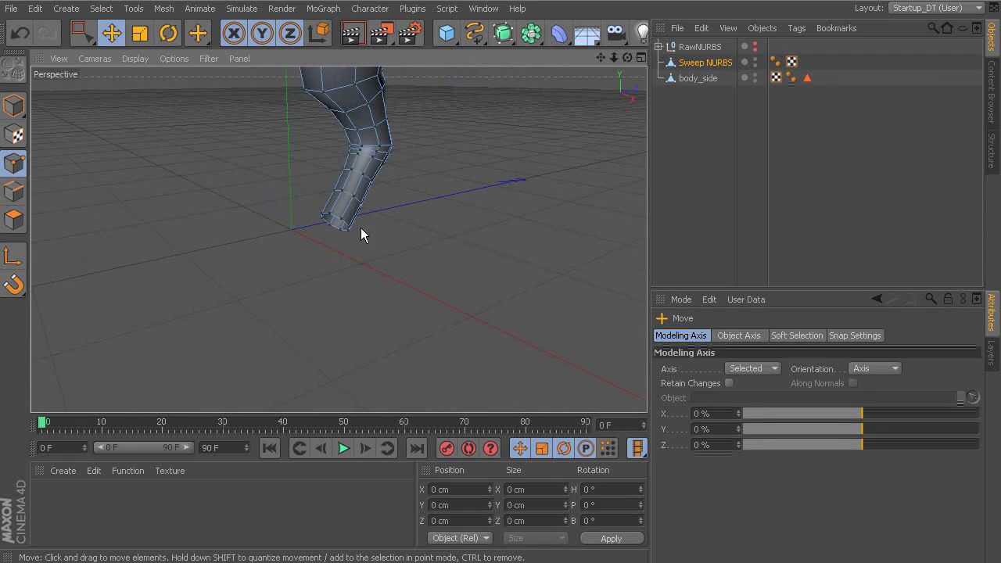
{"action": "left_click", "coordinate": [446, 36]}
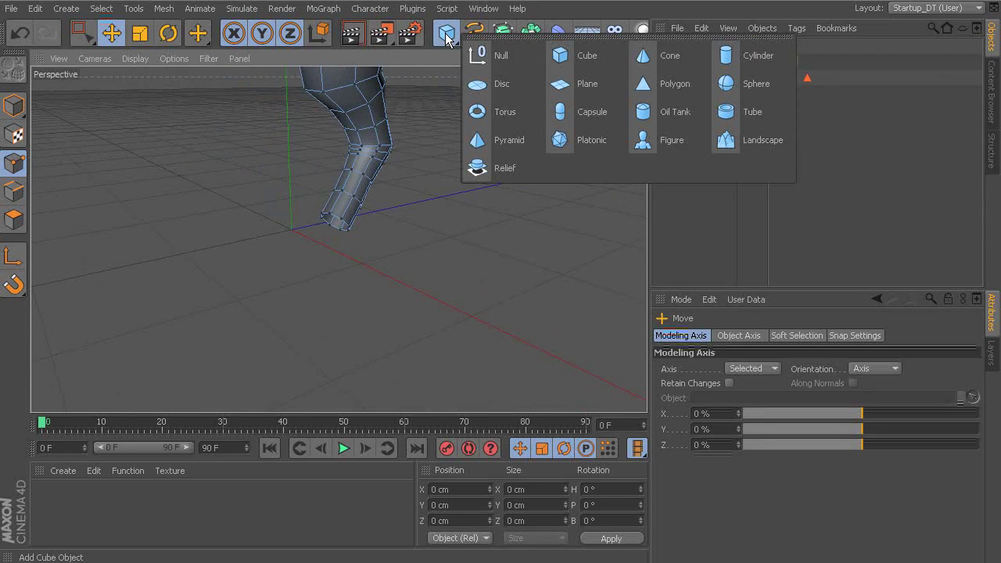
{"action": "left_click", "coordinate": [752, 55]}
Step: Set the cylinder's radius to 22 cm and height to 100 cm, and orient it along +Z
{"action": "left_click_drag", "start_coordinate": [413, 211], "coordinate": [490, 228], "text": "alt"}
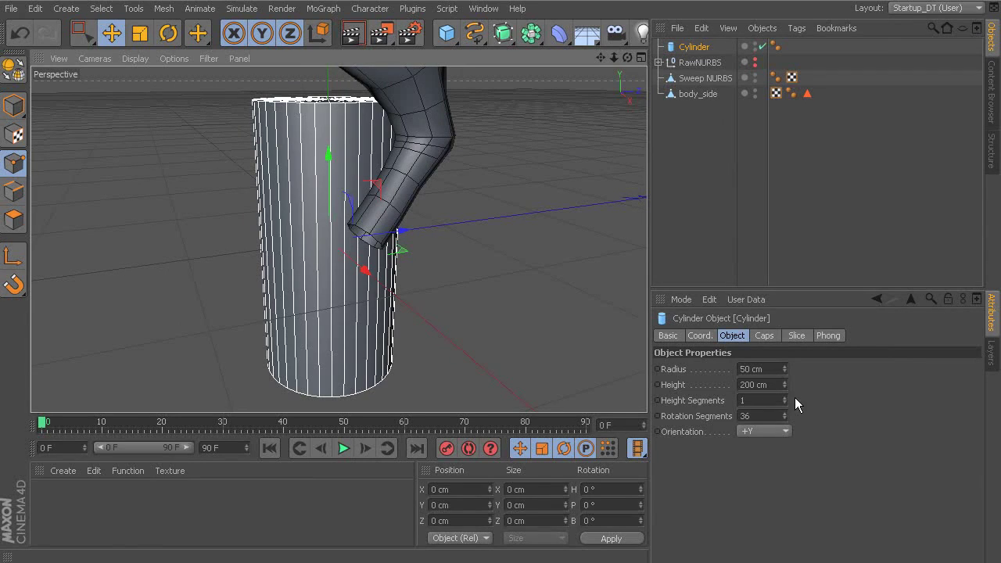
{"action": "mouse_move", "coordinate": [784, 368]}
{"action": "left_mouse_down"}
{"action": "mouse_move", "coordinate": [784, 405]}
{"action": "mouse_move", "coordinate": [784, 365]}
{"action": "left_mouse_up"}
{"action": "left_click_drag", "start_coordinate": [484, 312], "coordinate": [480, 270], "text": "alt"}
{"action": "left_click_drag", "start_coordinate": [784, 384], "coordinate": [784, 411]}
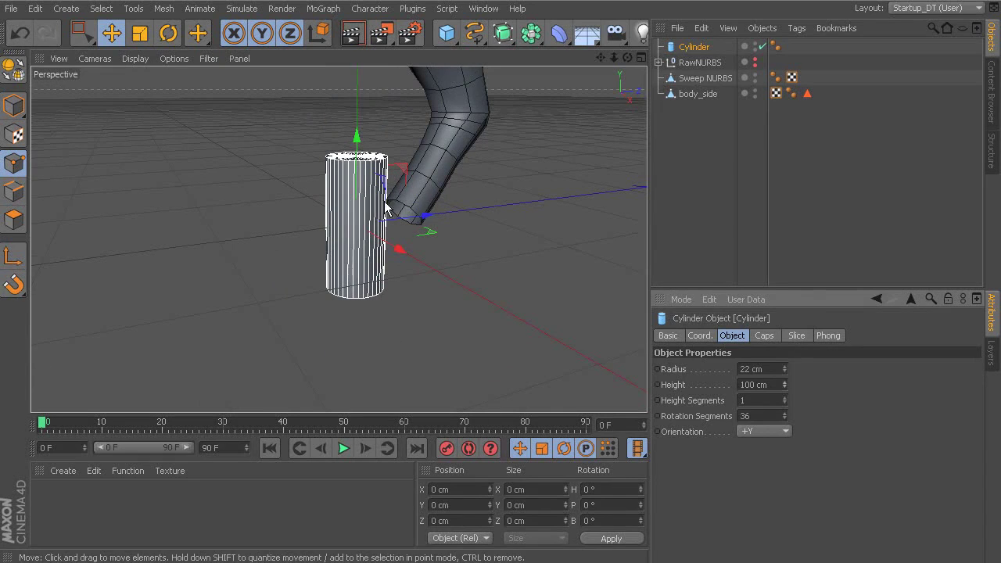
{"action": "left_click", "coordinate": [781, 432]}
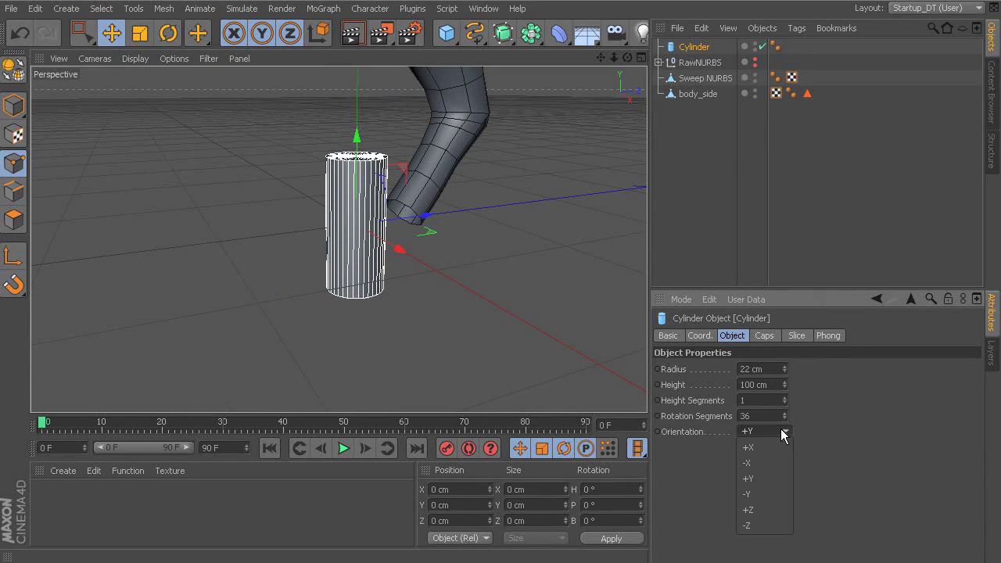
{"action": "left_click", "coordinate": [766, 509]}
{"action": "left_click_drag", "start_coordinate": [545, 295], "coordinate": [518, 254], "text": "alt"}
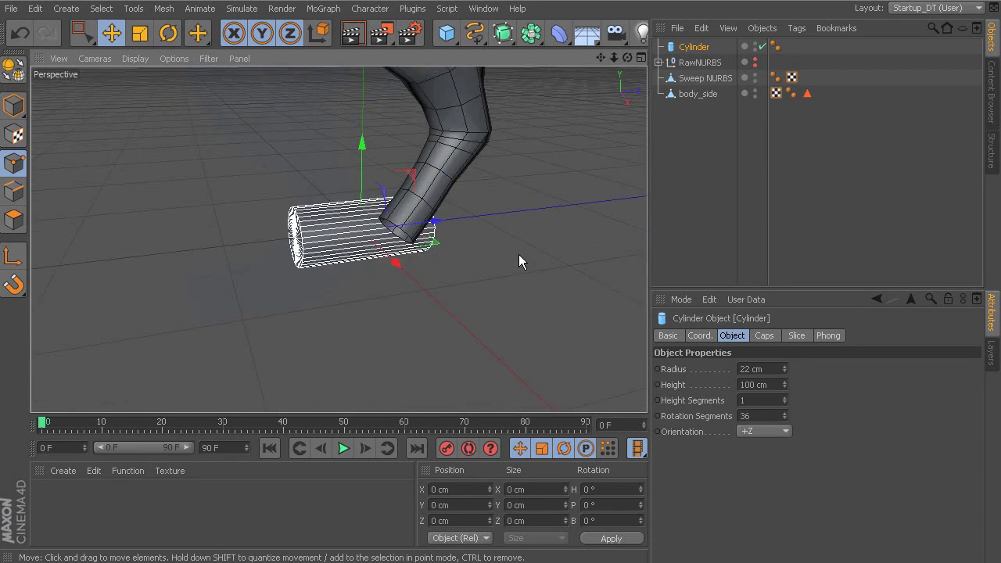
Step: Reduce the cylinder to 6 rotation segments and give it 4 height segments
{"action": "scroll", "coordinate": [520, 254], "scroll_direction": "up", "scroll_amount": 5}
{"action": "scroll", "coordinate": [520, 254], "scroll_direction": "down", "scroll_amount": 6}
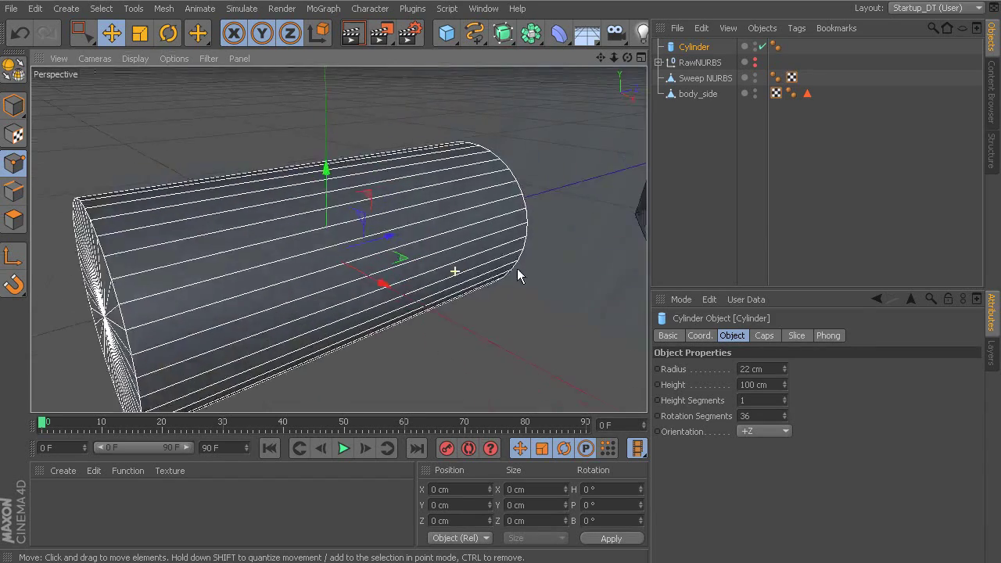
{"action": "scroll", "coordinate": [528, 259], "scroll_direction": "up", "scroll_amount": 3}
{"action": "left_click_drag", "start_coordinate": [526, 266], "coordinate": [454, 269], "text": "alt"}
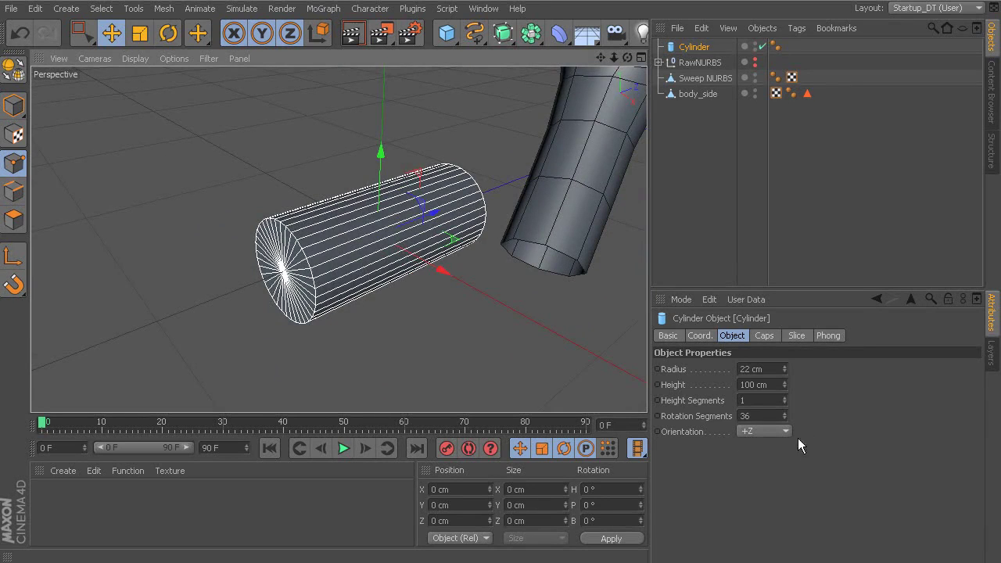
{"action": "middle_click_drag", "start_coordinate": [486, 267], "coordinate": [416, 301], "text": "alt"}
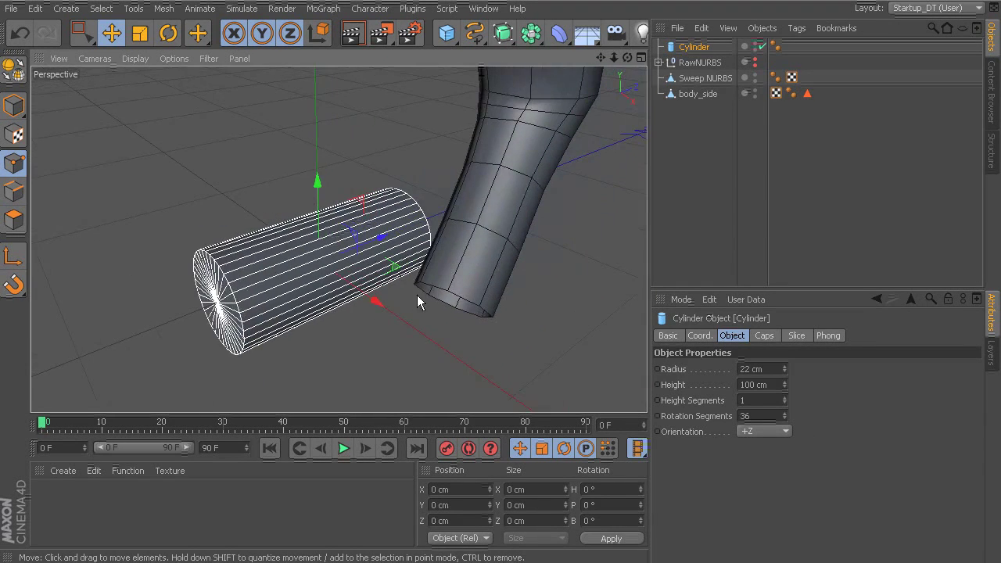
{"action": "left_click_drag", "start_coordinate": [496, 214], "coordinate": [487, 244], "text": "alt"}
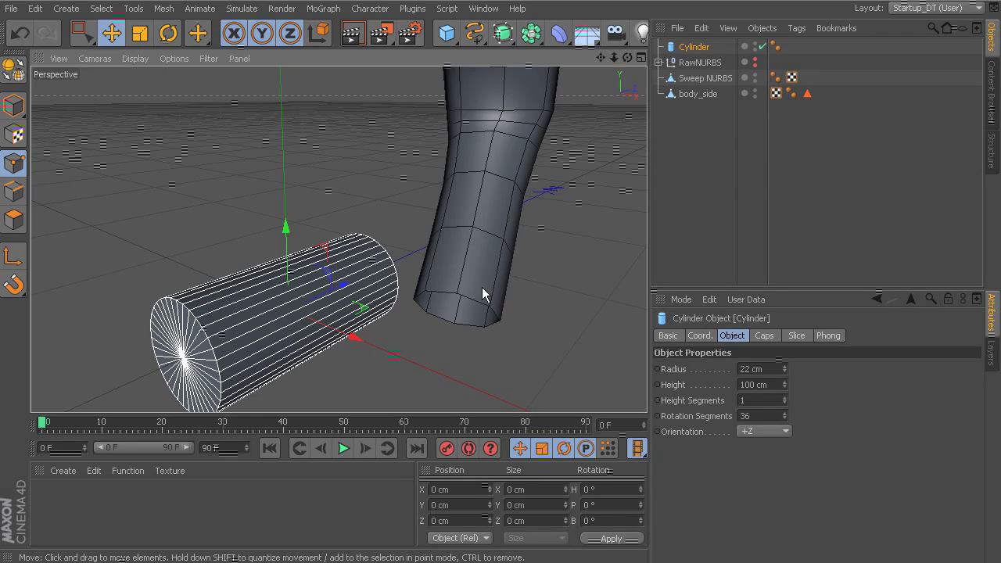
{"action": "left_click_drag", "start_coordinate": [413, 310], "coordinate": [444, 301], "text": "alt"}
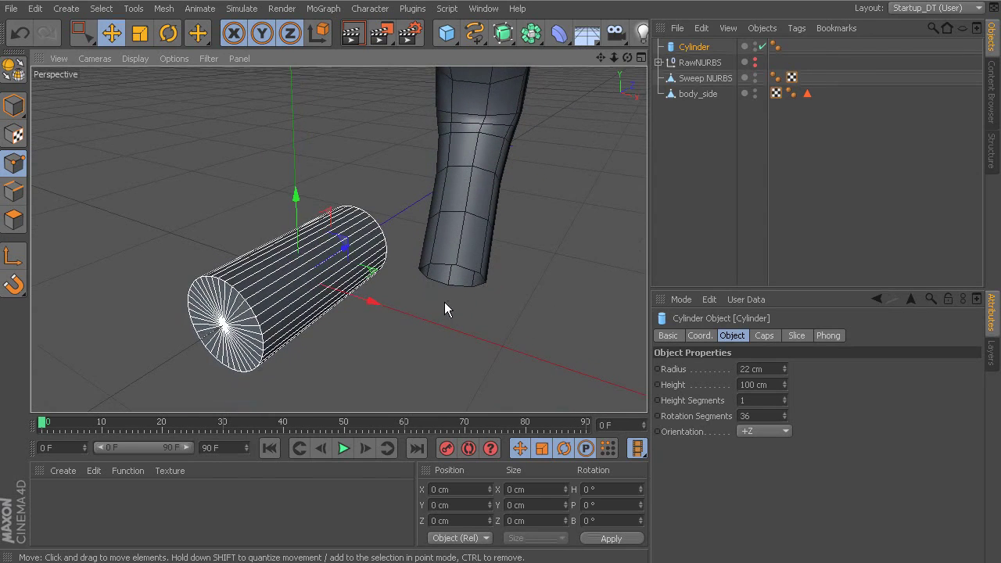
{"action": "mouse_move", "coordinate": [784, 415]}
{"action": "left_mouse_down"}
{"action": "mouse_move", "coordinate": [784, 477]}
{"action": "mouse_move", "coordinate": [785, 416]}
{"action": "left_mouse_up"}
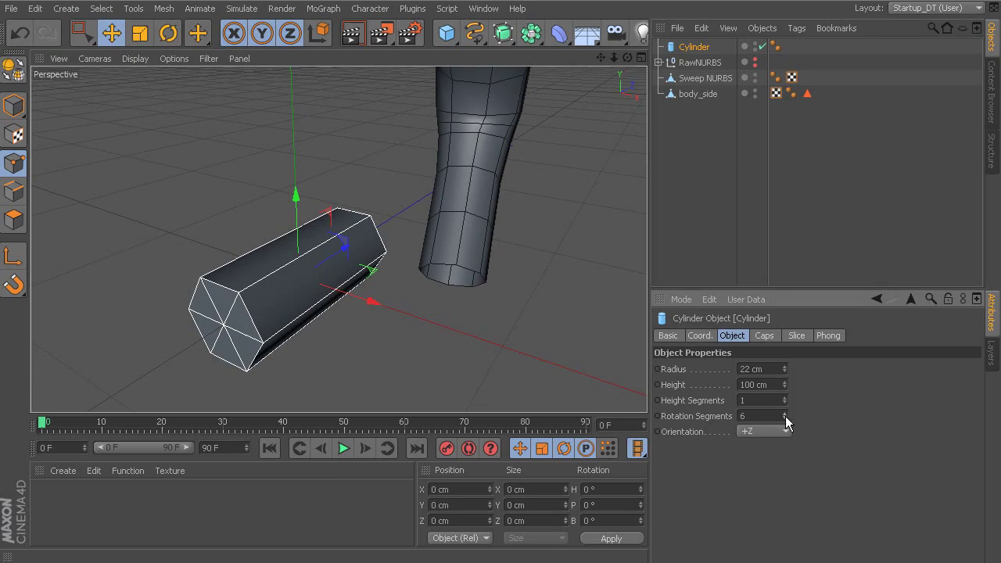
{"action": "left_click_drag", "start_coordinate": [478, 339], "coordinate": [539, 338], "text": "alt"}
{"action": "left_click", "coordinate": [784, 398]}
{"action": "left_click", "coordinate": [784, 398]}
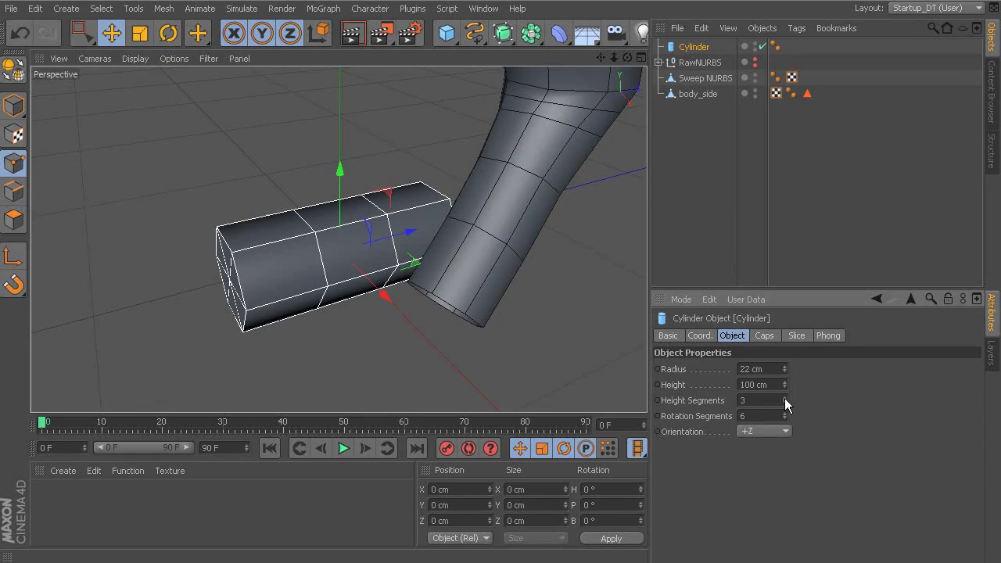
{"action": "left_click", "coordinate": [784, 398]}
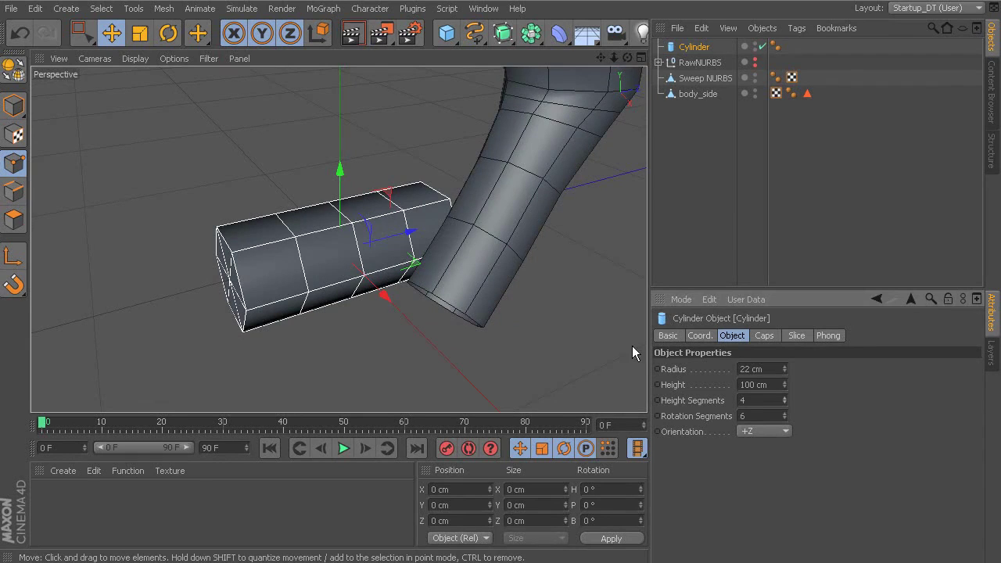
Step: Compare the cylinder's ends with caps switched off and on, leaving the caps enabled
{"action": "left_click_drag", "start_coordinate": [423, 291], "coordinate": [618, 344], "text": "alt"}
{"action": "left_click", "coordinate": [763, 335]}
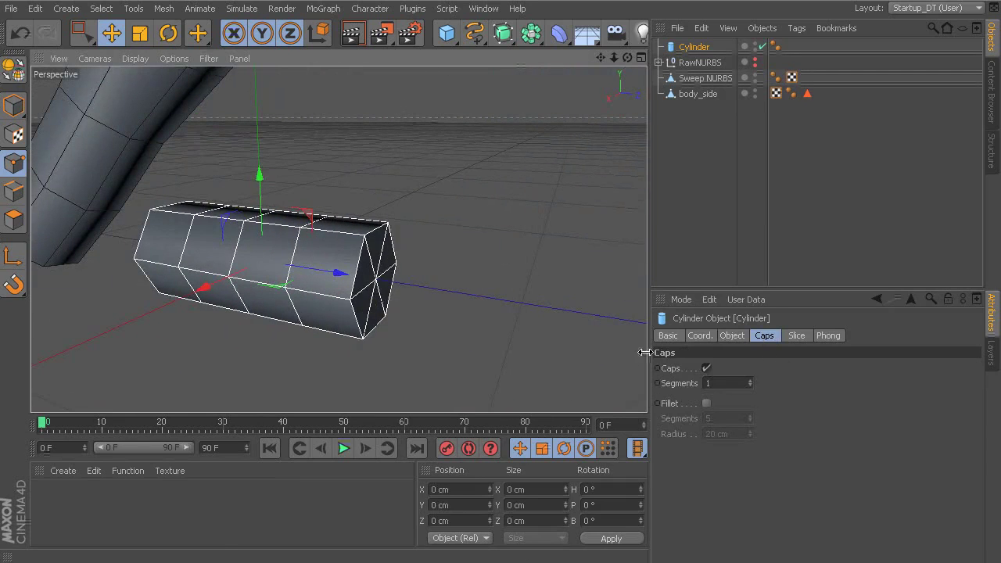
{"action": "left_click", "coordinate": [707, 368]}
{"action": "left_click_drag", "start_coordinate": [469, 313], "coordinate": [297, 286], "text": "alt"}
{"action": "left_click", "coordinate": [708, 368]}
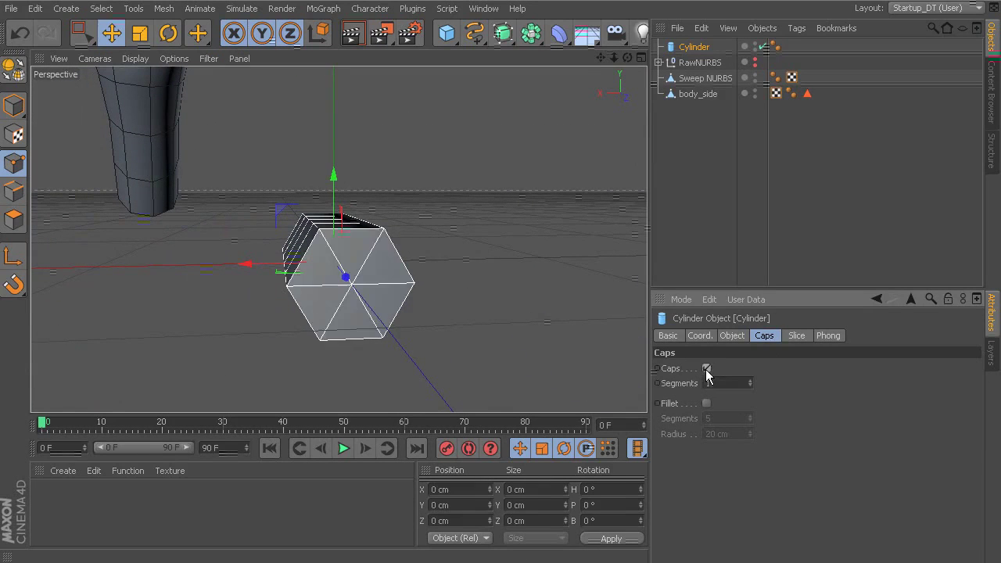
{"action": "left_click", "coordinate": [707, 368]}
{"action": "left_click", "coordinate": [708, 368]}
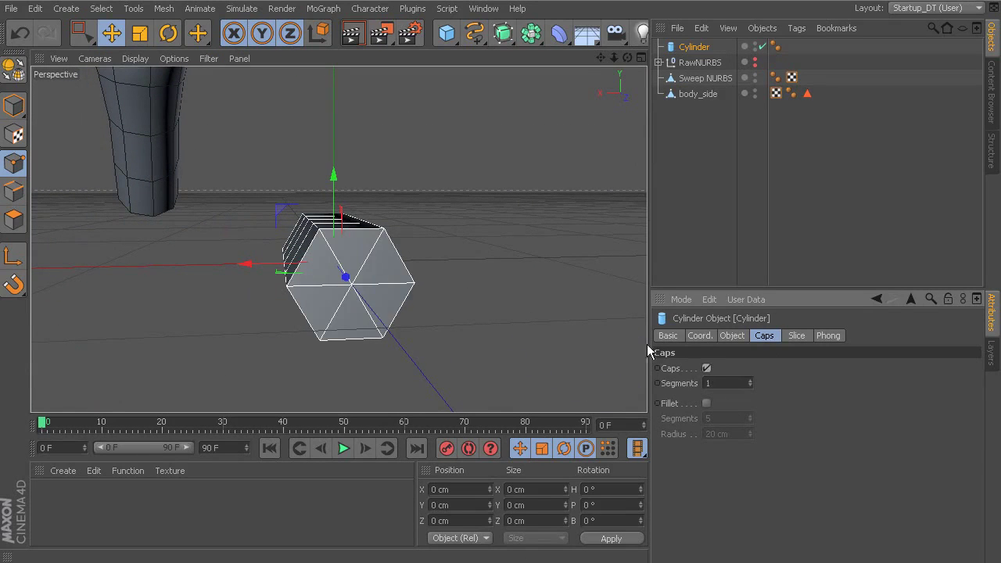
{"action": "left_click", "coordinate": [706, 368]}
{"action": "left_click", "coordinate": [706, 368]}
{"action": "left_click_drag", "start_coordinate": [540, 314], "coordinate": [501, 300], "text": "alt"}
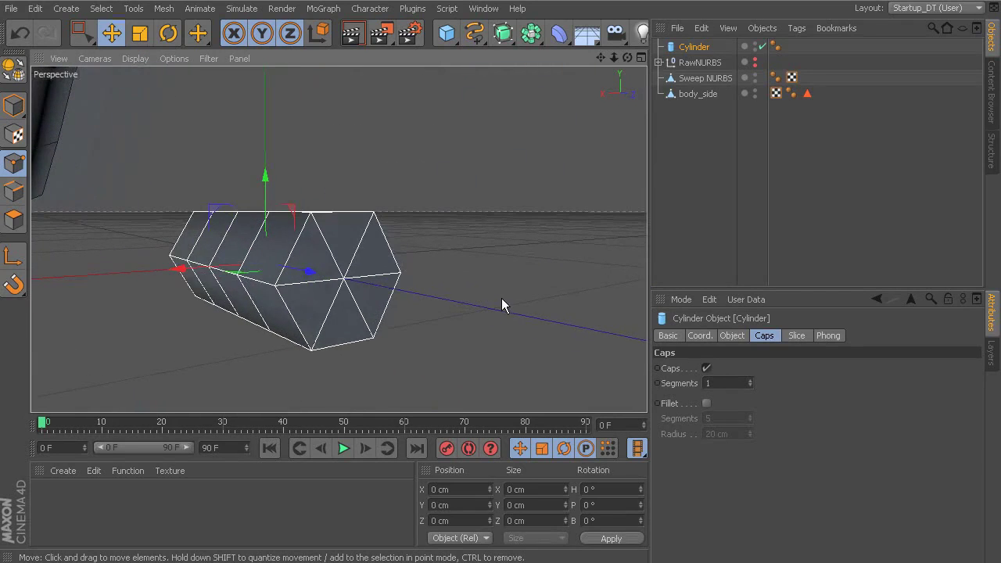
Step: Enable the fillet on the cylinder's caps with 3 segments and a 7 cm radius
{"action": "left_click", "coordinate": [705, 403]}
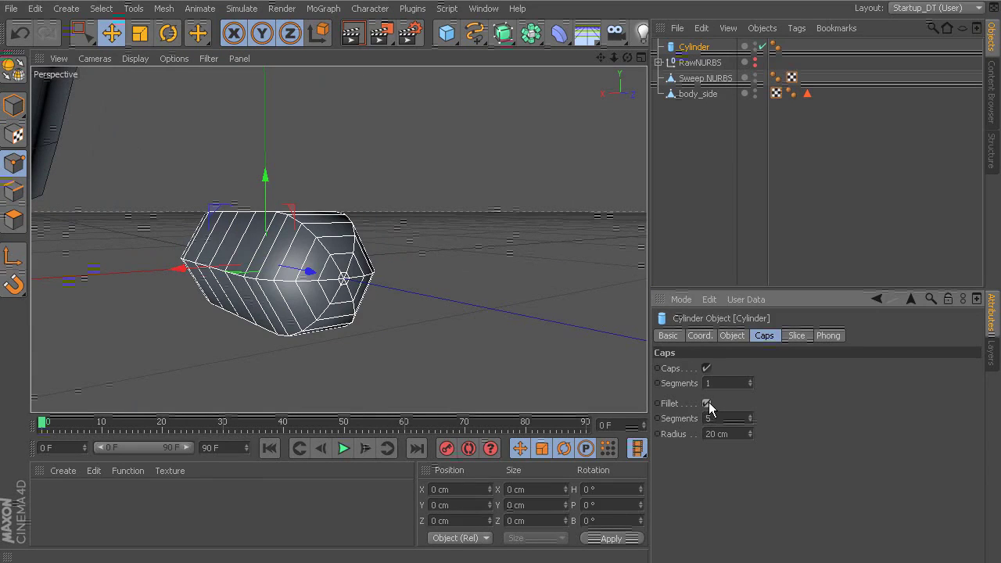
{"action": "left_click", "coordinate": [708, 402]}
{"action": "left_click", "coordinate": [709, 402]}
{"action": "left_click", "coordinate": [749, 430]}
{"action": "left_click_drag", "start_coordinate": [748, 431], "coordinate": [737, 431]}
{"action": "left_click_drag", "start_coordinate": [610, 366], "coordinate": [307, 222], "text": "alt"}
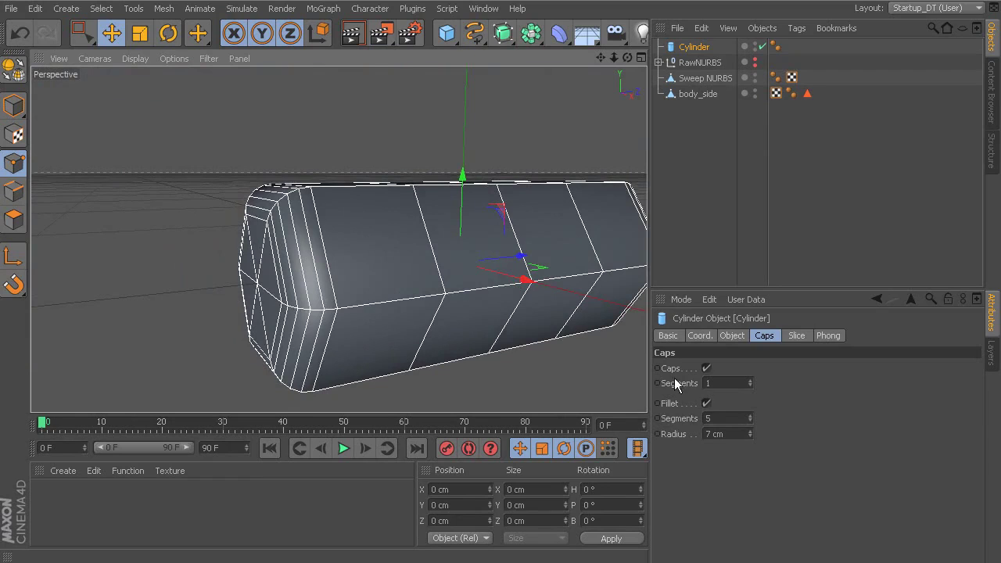
{"action": "left_click", "coordinate": [751, 420]}
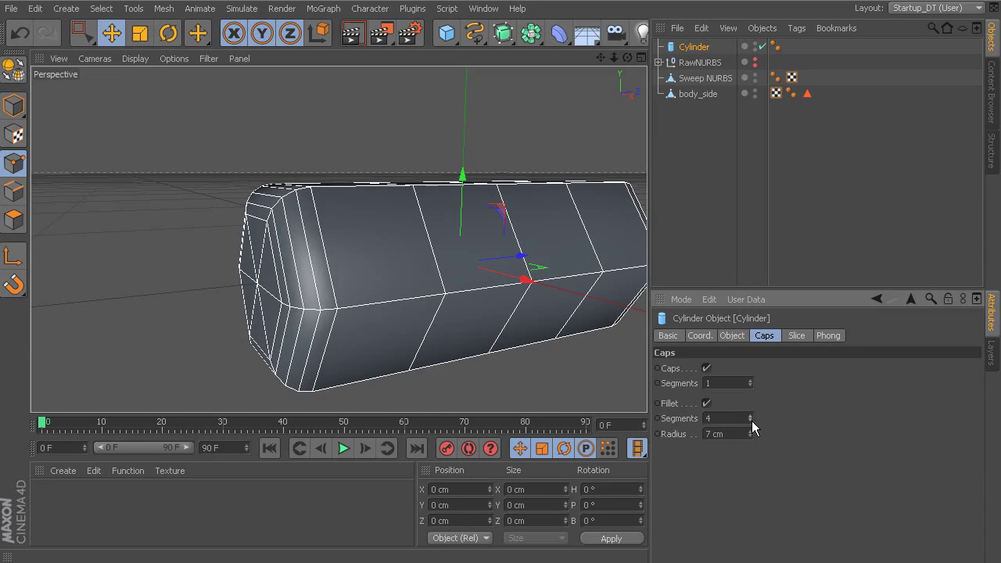
{"action": "left_click", "coordinate": [752, 420]}
{"action": "left_click_drag", "start_coordinate": [508, 301], "coordinate": [445, 275], "text": "alt"}
{"action": "left_click_drag", "start_coordinate": [286, 268], "coordinate": [493, 328], "text": "alt"}
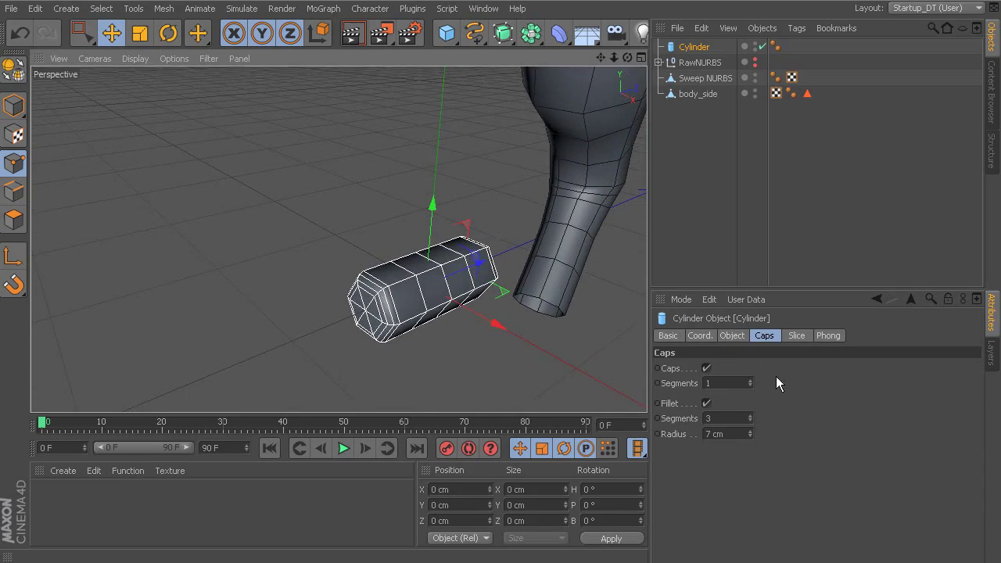
Step: Slim the cylinder to a 16 cm radius and shorten its height to 89 cm
{"action": "left_click", "coordinate": [732, 335]}
{"action": "left_click_drag", "start_coordinate": [785, 373], "coordinate": [784, 373]}
{"action": "left_click_drag", "start_coordinate": [339, 239], "coordinate": [516, 338], "text": "alt"}
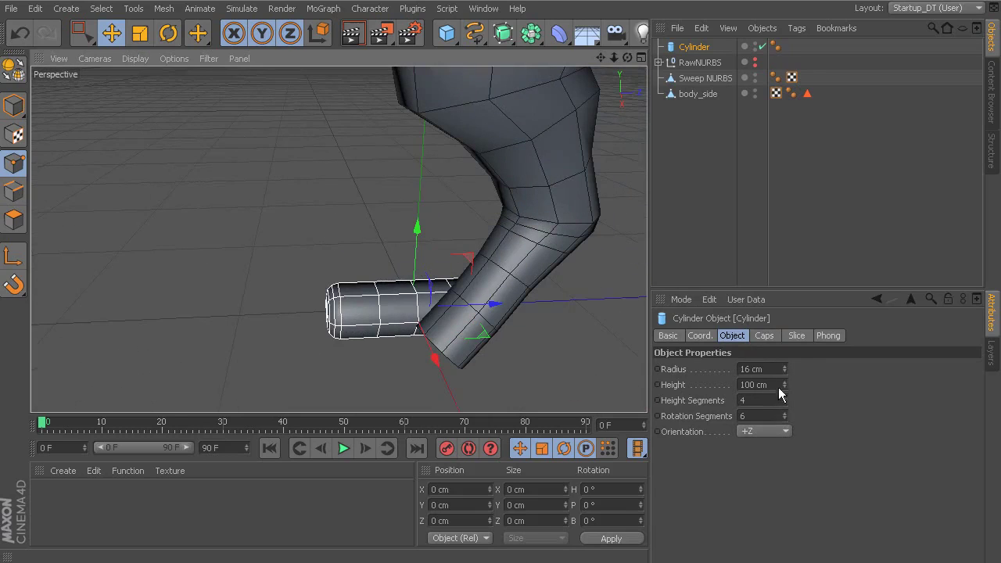
{"action": "left_click_drag", "start_coordinate": [784, 387], "coordinate": [786, 387]}
{"action": "left_click_drag", "start_coordinate": [351, 258], "coordinate": [415, 268], "text": "alt"}
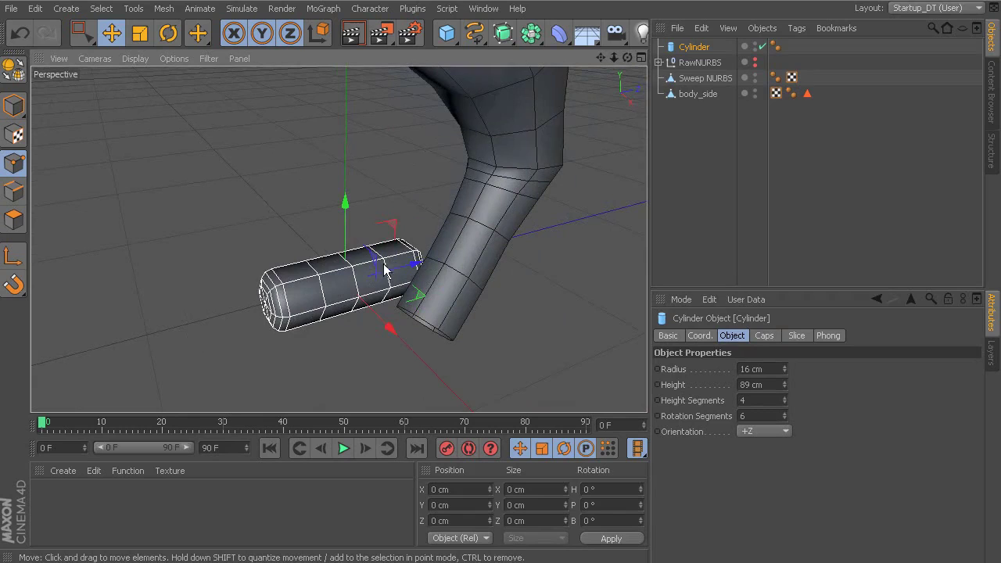
Step: Make the cylinder an editable polygon object and rename it toe at the end of the object list
{"action": "left_click", "coordinate": [18, 72]}
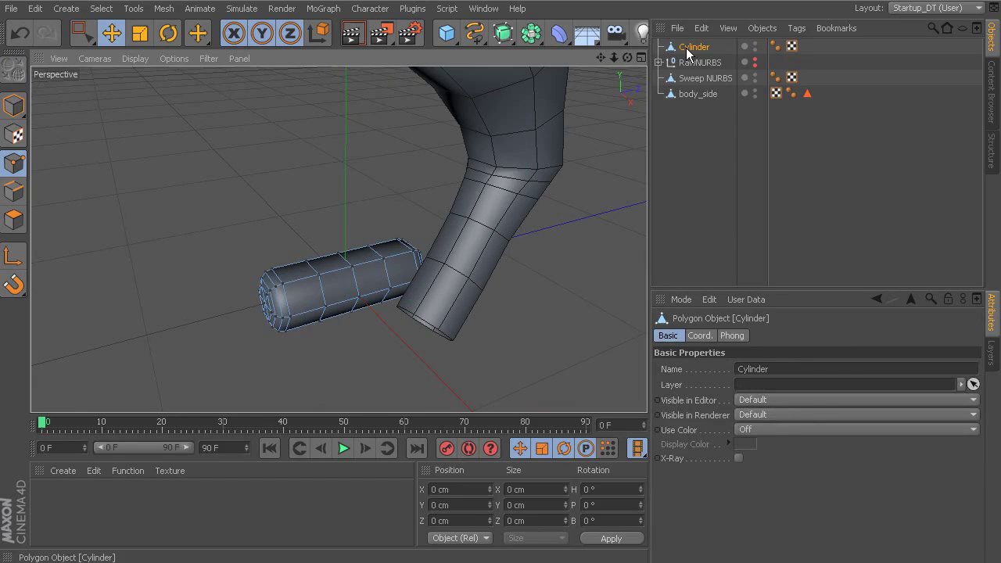
{"action": "left_click_drag", "start_coordinate": [694, 49], "coordinate": [748, 117]}
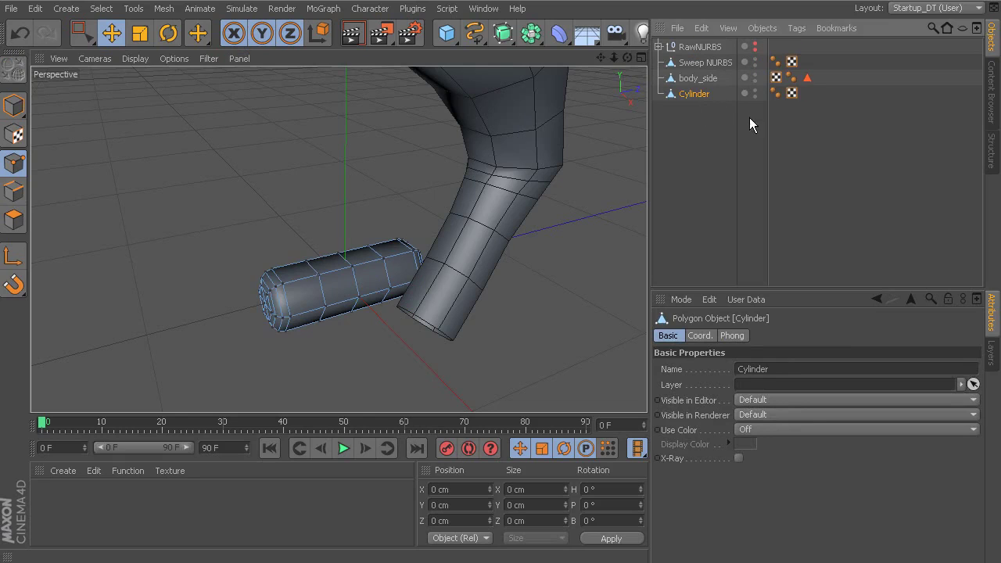
{"action": "double_click", "coordinate": [697, 94]}
{"action": "type", "text": "toe"}
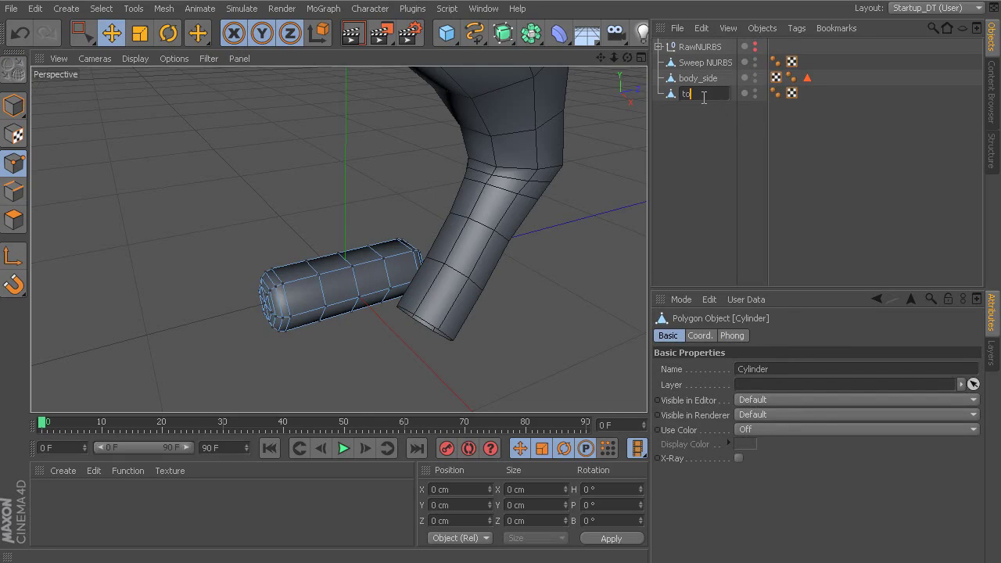
{"action": "key", "text": "Return"}
Step: Delete all polygons of the toe's rounded back end, selecting them with a rectangle
{"action": "middle_click_drag", "start_coordinate": [396, 262], "coordinate": [344, 246], "text": "alt"}
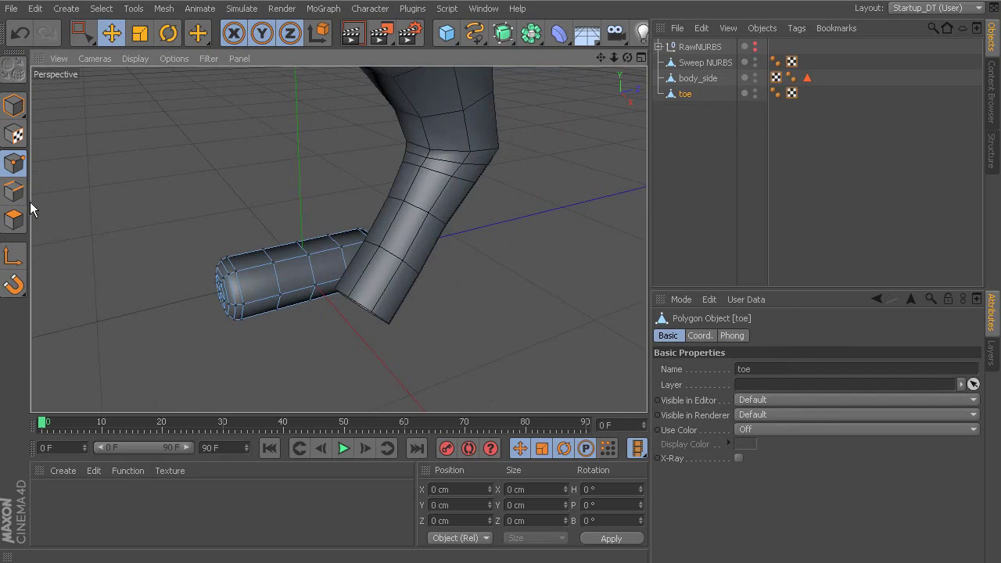
{"action": "left_click", "coordinate": [13, 220]}
{"action": "mouse_move", "coordinate": [187, 235]}
{"action": "left_mouse_down", "text": "alt"}
{"action": "mouse_move", "coordinate": [404, 274]}
{"action": "mouse_move", "coordinate": [431, 247]}
{"action": "left_mouse_up", "text": "alt"}
{"action": "left_click", "coordinate": [82, 32]}
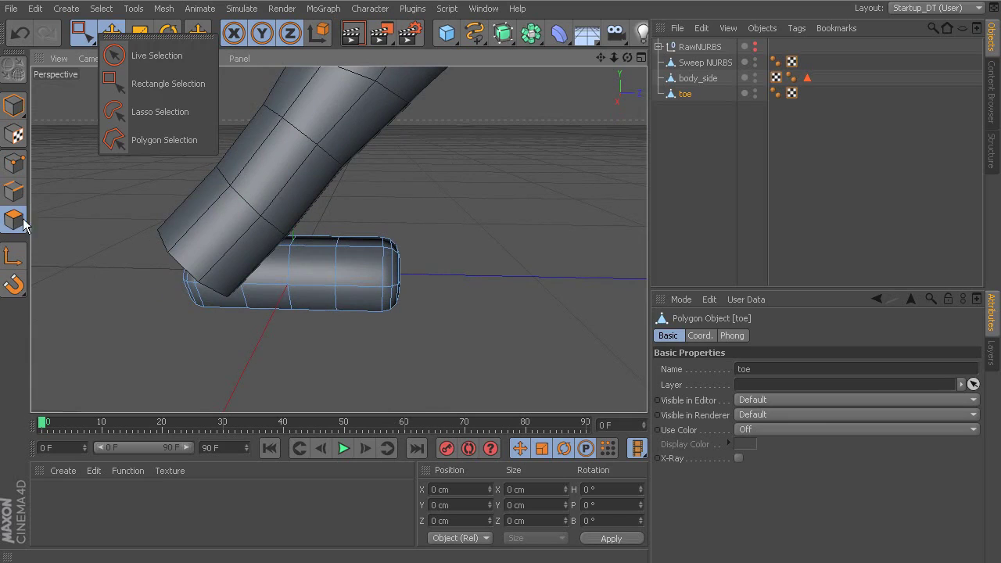
{"action": "left_click", "coordinate": [81, 35]}
{"action": "left_click_drag", "start_coordinate": [473, 209], "coordinate": [365, 349]}
{"action": "left_click_drag", "start_coordinate": [554, 331], "coordinate": [517, 287], "text": "alt"}
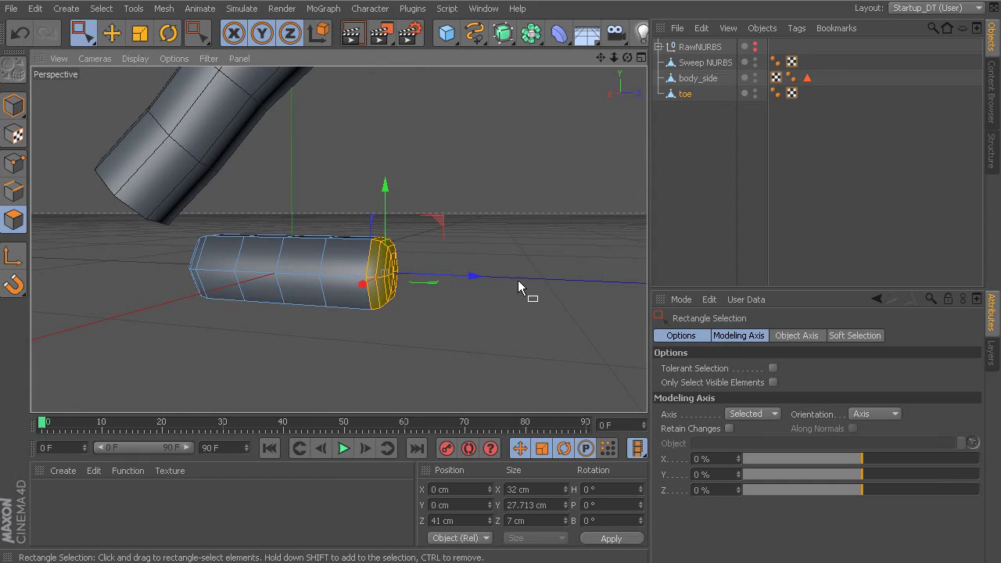
{"action": "key", "text": "Delete"}
Step: Move the whole toe object under the leg's open end, to about X 72.6 cm and Z -21.9 cm
{"action": "left_click_drag", "start_coordinate": [415, 282], "coordinate": [357, 351], "text": "alt"}
{"action": "left_click", "coordinate": [15, 163]}
{"action": "left_click", "coordinate": [483, 340]}
{"action": "left_click_drag", "start_coordinate": [441, 307], "coordinate": [297, 188], "text": "alt"}
{"action": "left_click", "coordinate": [112, 32]}
{"action": "left_click", "coordinate": [14, 105]}
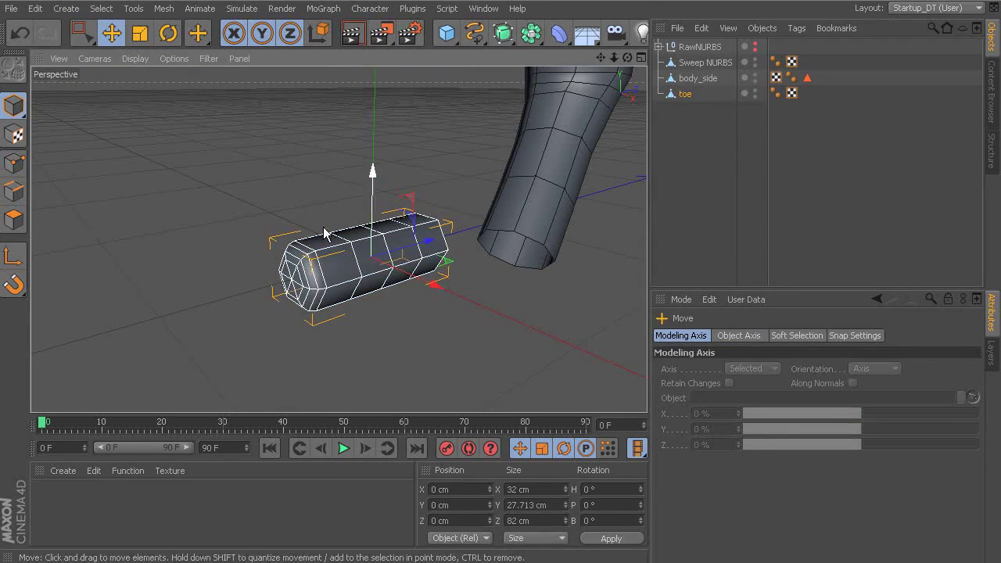
{"action": "left_click_drag", "start_coordinate": [437, 286], "coordinate": [418, 270]}
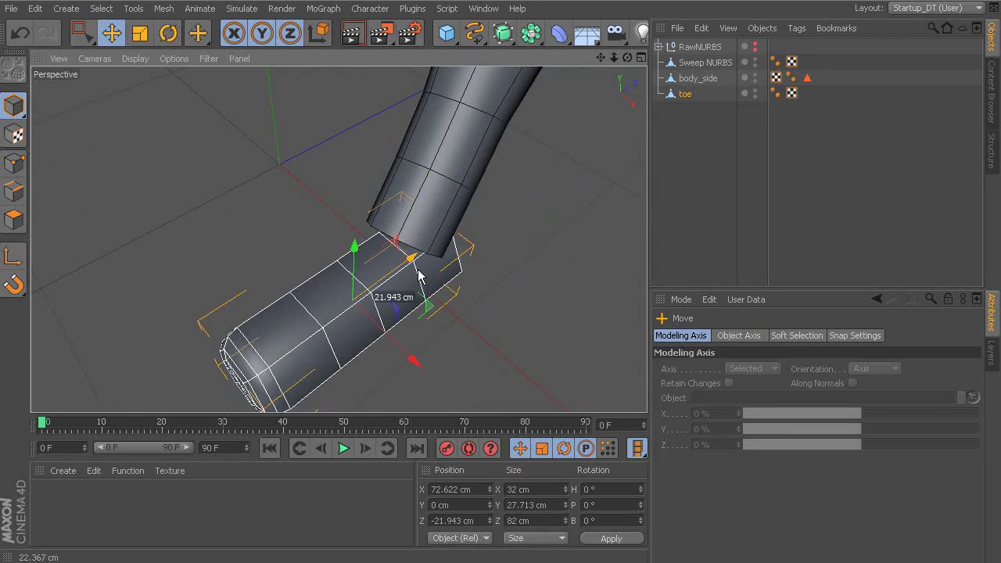
{"action": "middle_click_drag", "start_coordinate": [418, 270], "coordinate": [455, 223], "text": "alt"}
Step: In the Right view, align the toe with the reference foot at about Y 10.6 cm and Z -40.7 cm
{"action": "middle_click", "coordinate": [491, 321]}
{"action": "middle_click", "coordinate": [237, 323]}
{"action": "middle_click_drag", "start_coordinate": [296, 300], "coordinate": [343, 214], "text": "alt"}
{"action": "right_click_drag", "start_coordinate": [344, 214], "coordinate": [445, 238], "text": "alt"}
{"action": "left_click_drag", "start_coordinate": [444, 250], "coordinate": [444, 231]}
{"action": "left_click_drag", "start_coordinate": [527, 286], "coordinate": [485, 289]}
{"action": "key", "text": "t"}
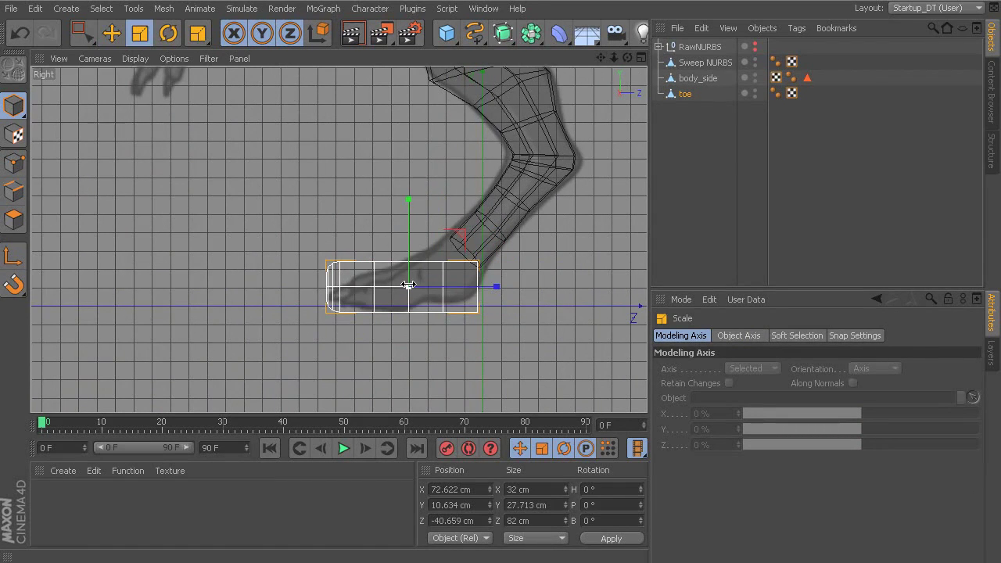
{"action": "left_click", "coordinate": [405, 283]}
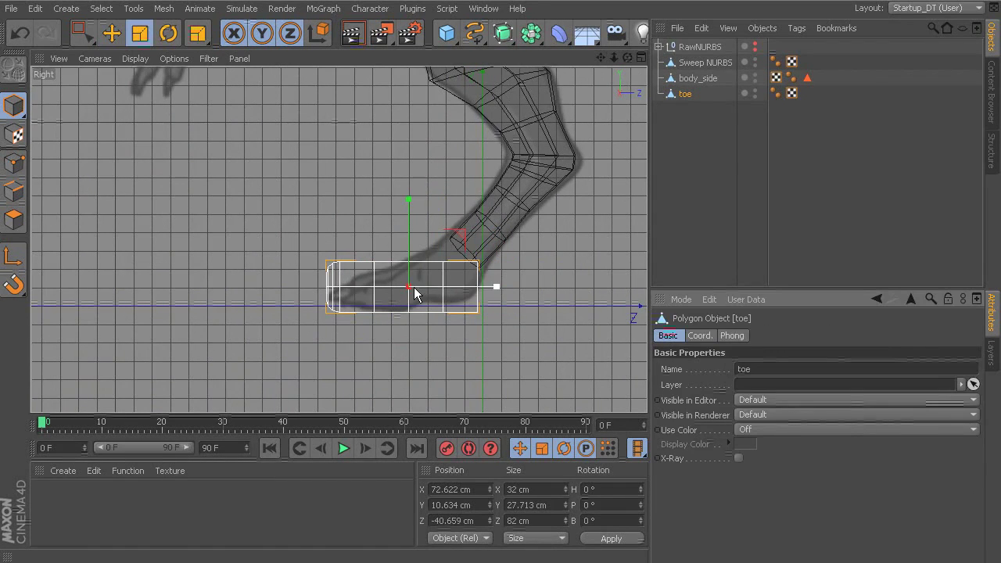
{"action": "middle_click", "coordinate": [321, 167]}
{"action": "mouse_move", "coordinate": [191, 164]}
{"action": "left_mouse_down"}
{"action": "mouse_move", "coordinate": [172, 163]}
{"action": "mouse_move", "coordinate": [190, 162]}
{"action": "left_mouse_up"}
{"action": "key", "text": "ctrl+z"}
{"action": "key", "text": "ctrl+z"}
{"action": "key", "text": "ctrl+z"}
{"action": "scroll", "coordinate": [265, 164], "scroll_direction": "up", "scroll_amount": 5}
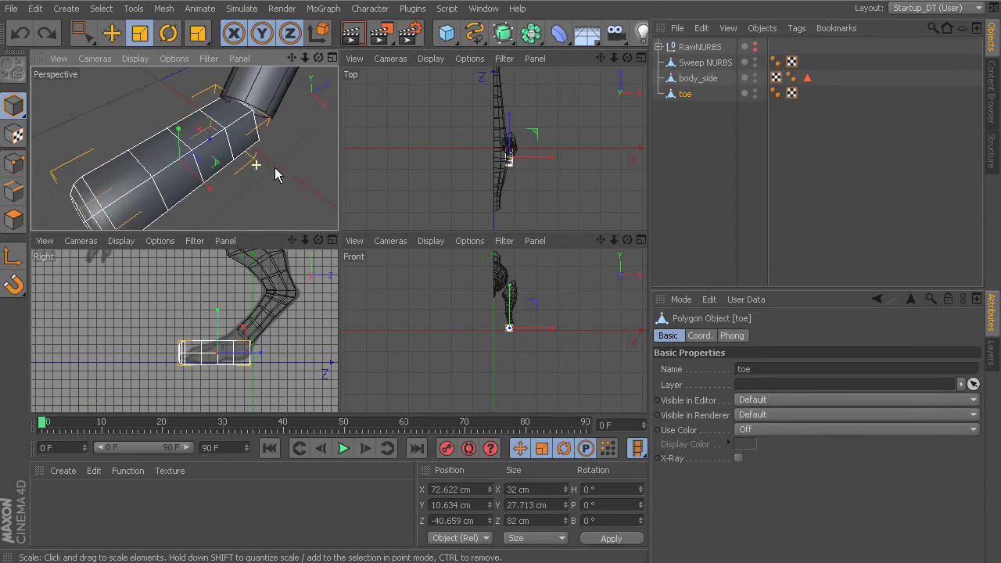
Step: Scale the whole toe uniformly to about 15.7 × 13.6 × 40.2 cm and move it to about X 83.4 cm
{"action": "left_click", "coordinate": [139, 32]}
{"action": "left_click_drag", "start_coordinate": [197, 92], "coordinate": [19, 188], "text": "alt"}
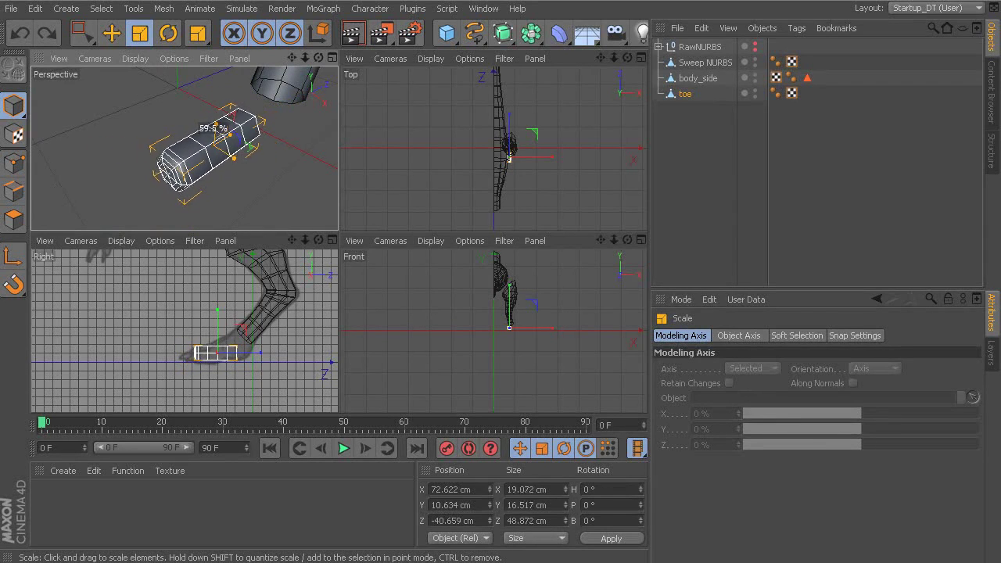
{"action": "scroll", "coordinate": [252, 344], "scroll_direction": "up", "scroll_amount": 5}
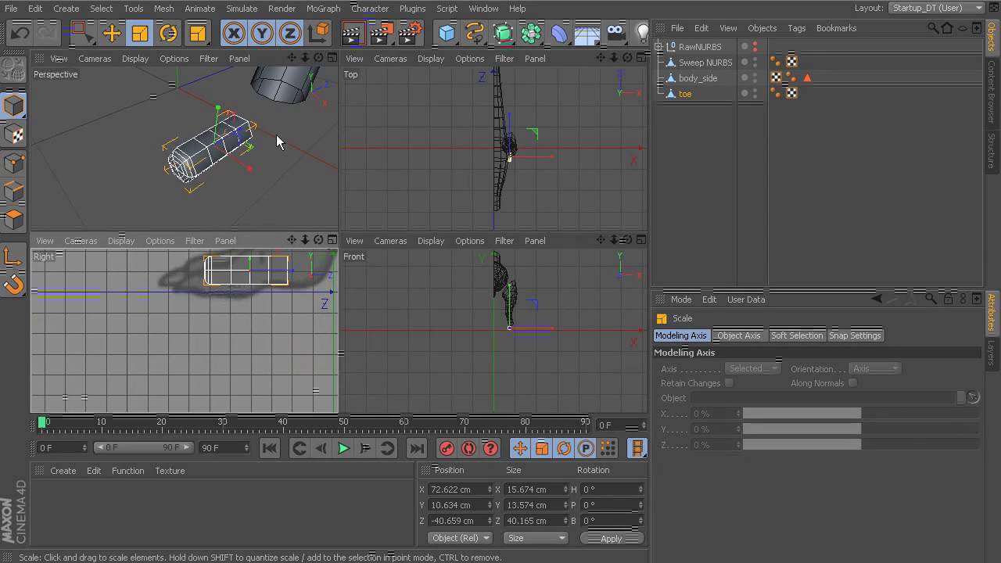
{"action": "key", "text": "e"}
{"action": "left_click_drag", "start_coordinate": [245, 175], "coordinate": [305, 171]}
Step: Select the inner polygons of the toe's front cap and extrude them inward by about -0.87 cm
{"action": "middle_click", "coordinate": [309, 147]}
{"action": "left_click_drag", "start_coordinate": [509, 218], "coordinate": [340, 294], "text": "alt"}
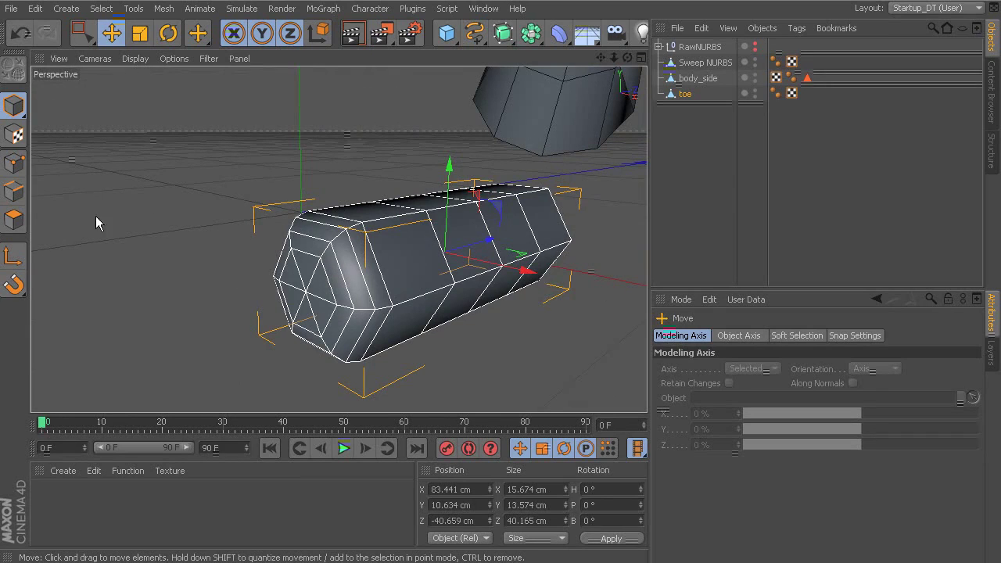
{"action": "left_click", "coordinate": [14, 220]}
{"action": "left_click", "coordinate": [95, 33]}
{"action": "left_click", "coordinate": [148, 55]}
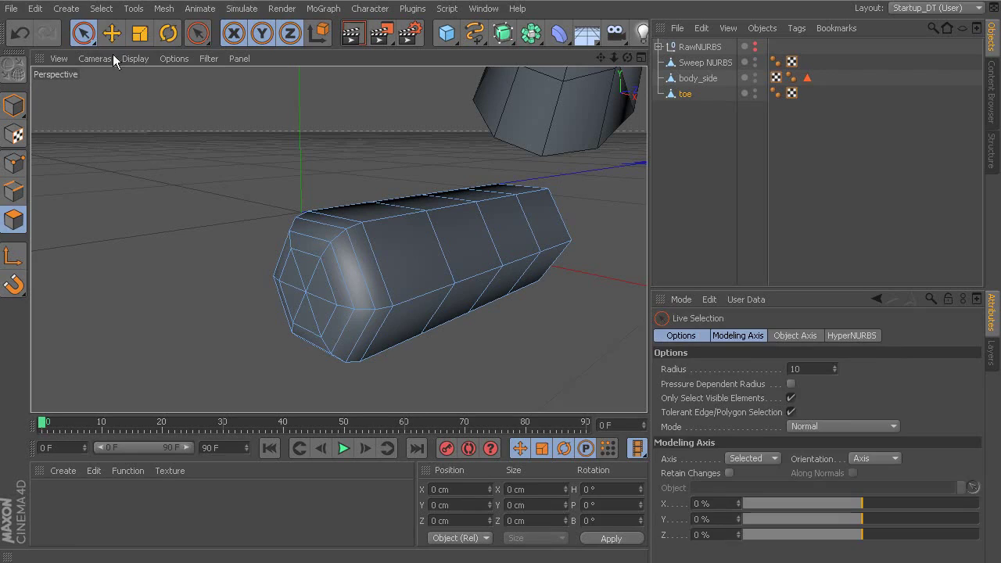
{"action": "left_click", "coordinate": [306, 295]}
{"action": "left_click_drag", "start_coordinate": [309, 297], "coordinate": [333, 269], "text": "alt"}
{"action": "right_click", "coordinate": [322, 265]}
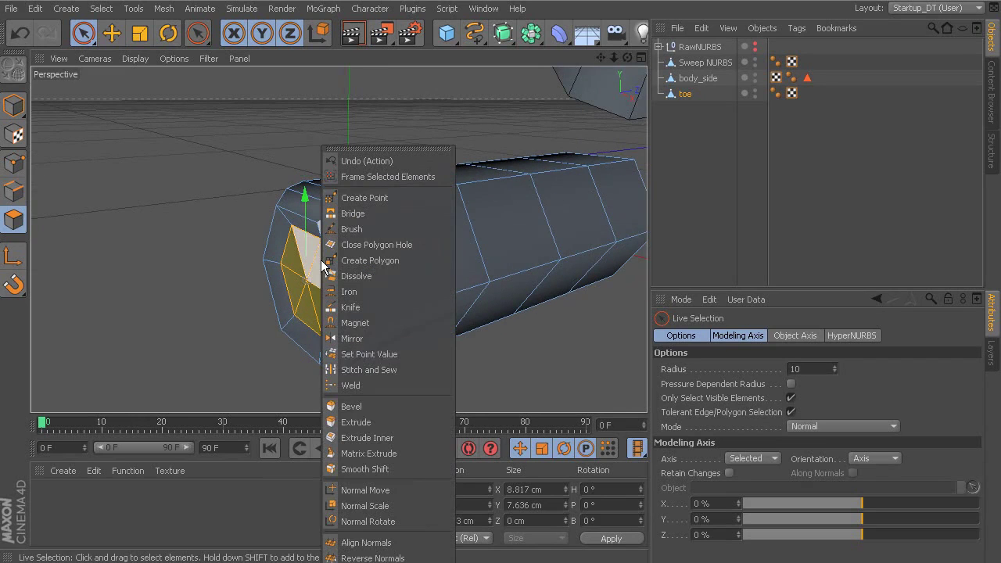
{"action": "left_click", "coordinate": [355, 422]}
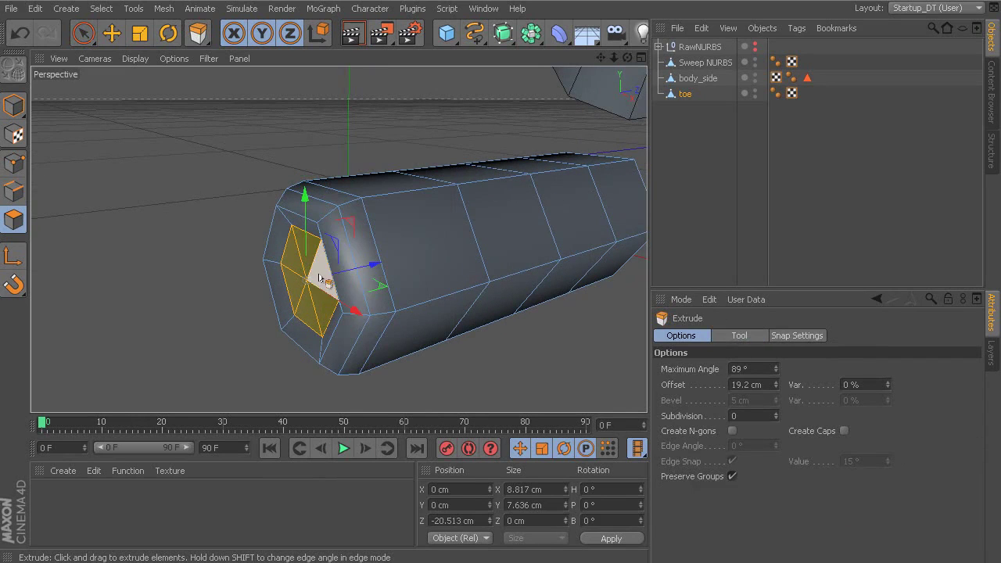
{"action": "left_click_drag", "start_coordinate": [328, 281], "coordinate": [301, 281]}
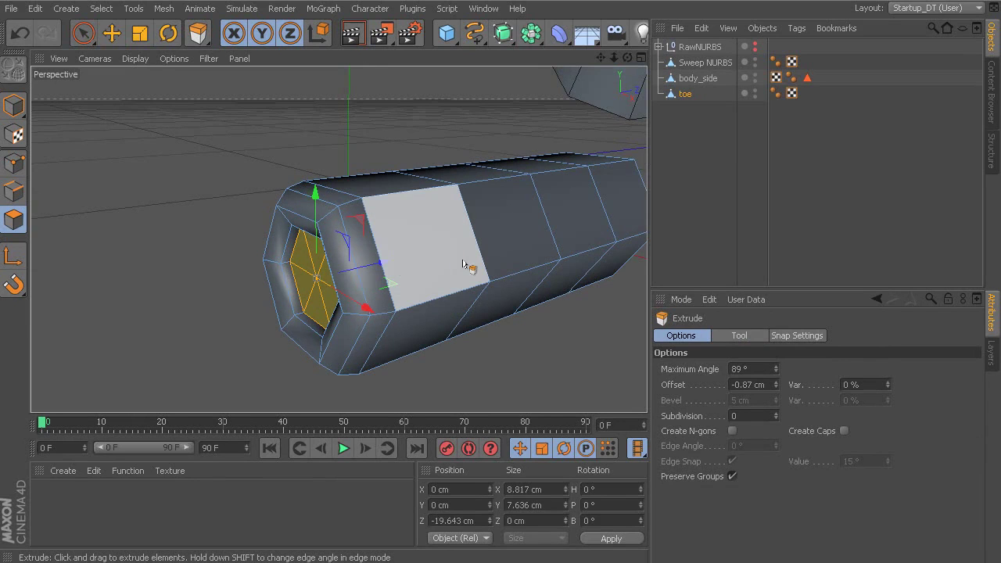
Step: Extrude the recessed cap polygons outward about 9.95 cm with 2 subdivisions to form the claw
{"action": "left_click_drag", "start_coordinate": [461, 263], "coordinate": [467, 247], "text": "alt"}
{"action": "right_click", "coordinate": [334, 244]}
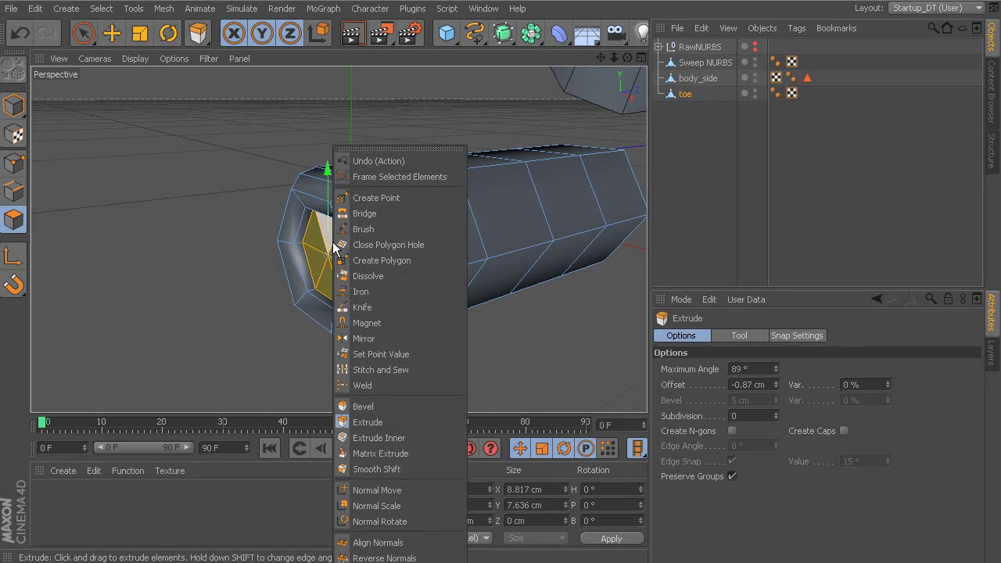
{"action": "left_click", "coordinate": [386, 419]}
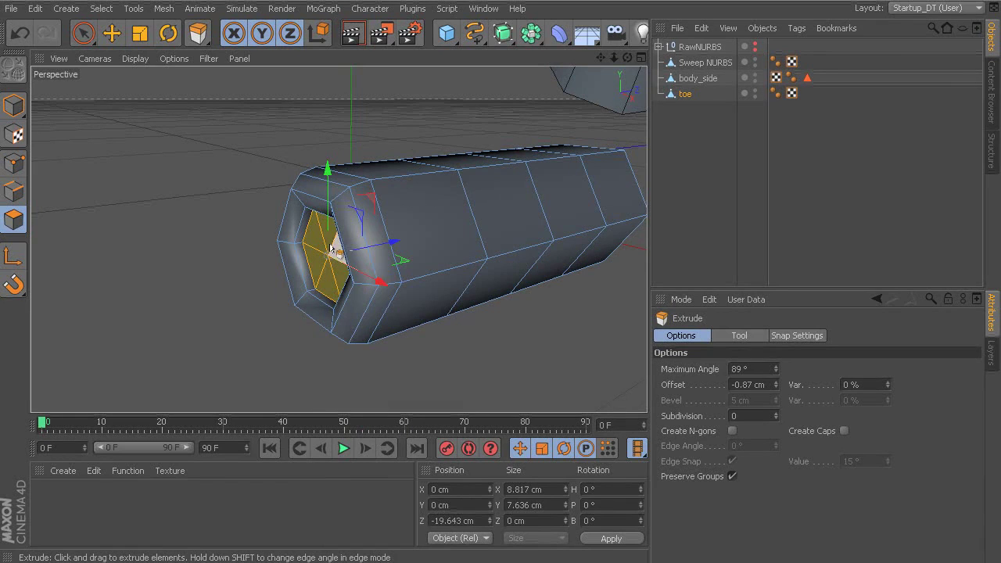
{"action": "left_click_drag", "start_coordinate": [329, 256], "coordinate": [211, 280]}
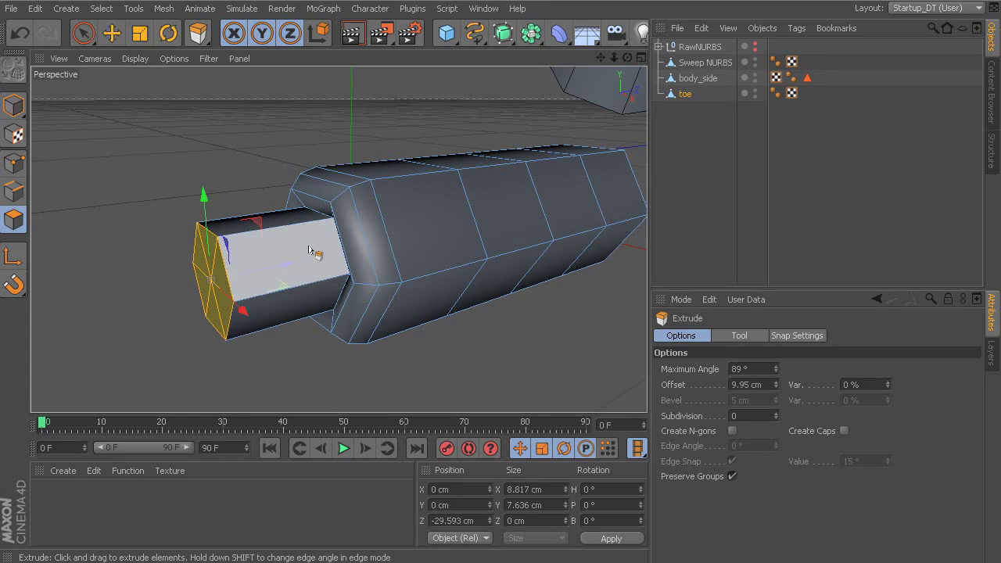
{"action": "left_click", "coordinate": [775, 413]}
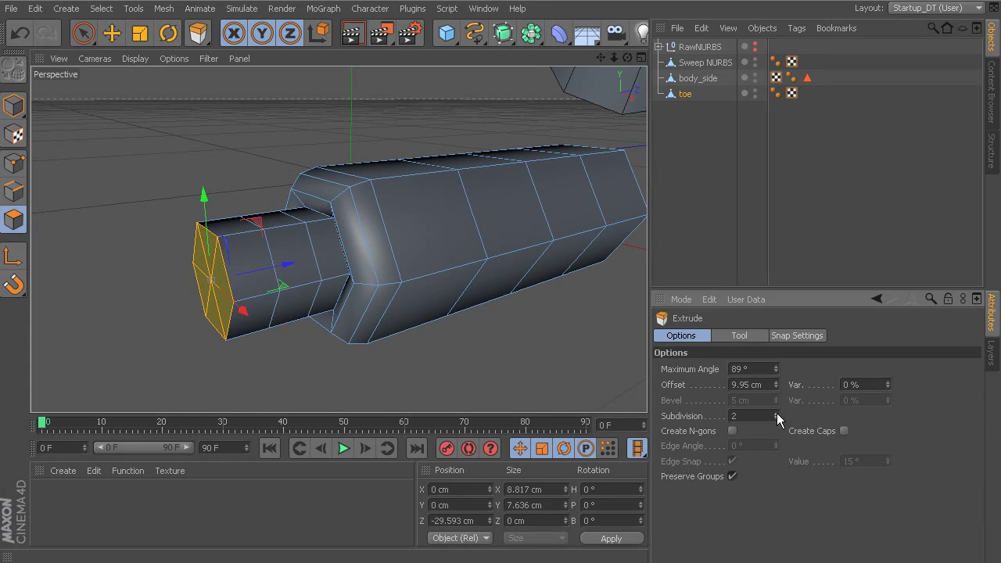
Step: Lower the claw's end face by about 1 cm and scale its points down to about 2.4 × 2.1 cm
{"action": "left_click_drag", "start_coordinate": [457, 243], "coordinate": [224, 183], "text": "alt"}
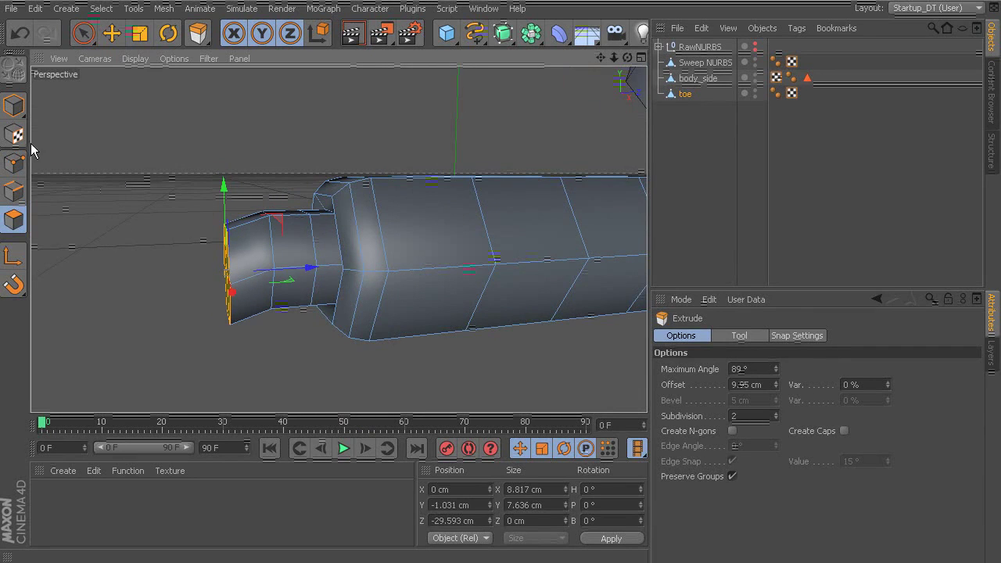
{"action": "left_click", "coordinate": [14, 163]}
{"action": "left_click_drag", "start_coordinate": [80, 35], "coordinate": [111, 110]}
{"action": "left_click_drag", "start_coordinate": [179, 371], "coordinate": [249, 210]}
{"action": "left_click_drag", "start_coordinate": [249, 209], "coordinate": [277, 351], "text": "alt"}
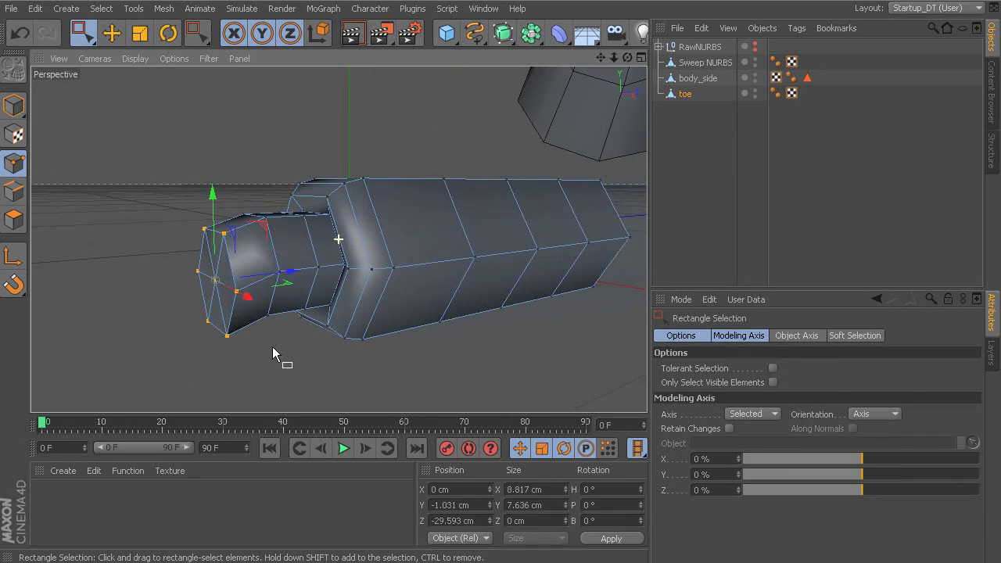
{"action": "key", "text": "r"}
{"action": "key", "text": "t"}
{"action": "left_click_drag", "start_coordinate": [223, 282], "coordinate": [207, 264]}
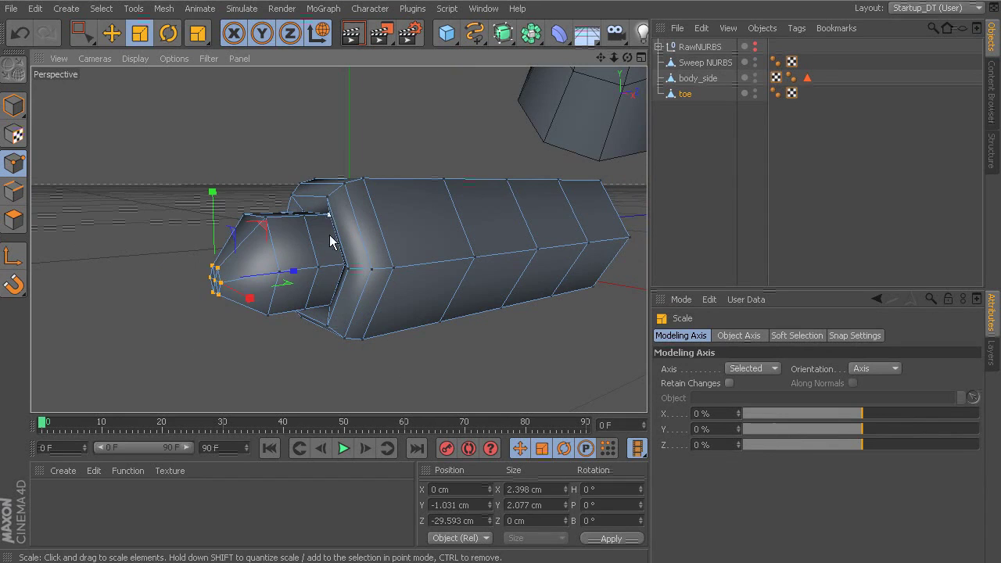
Step: Move the claw's tip points down and forward to about Y -4 cm and Z -32.5 cm
{"action": "key", "text": "e"}
{"action": "left_click_drag", "start_coordinate": [216, 229], "coordinate": [213, 259]}
{"action": "left_click_drag", "start_coordinate": [290, 306], "coordinate": [256, 311]}
Step: Move the point ring behind the claw tip to about Z -27.2 cm and scale the tip points to about 1.5 × 1.3 cm
{"action": "left_click_drag", "start_coordinate": [321, 303], "coordinate": [268, 264], "text": "alt"}
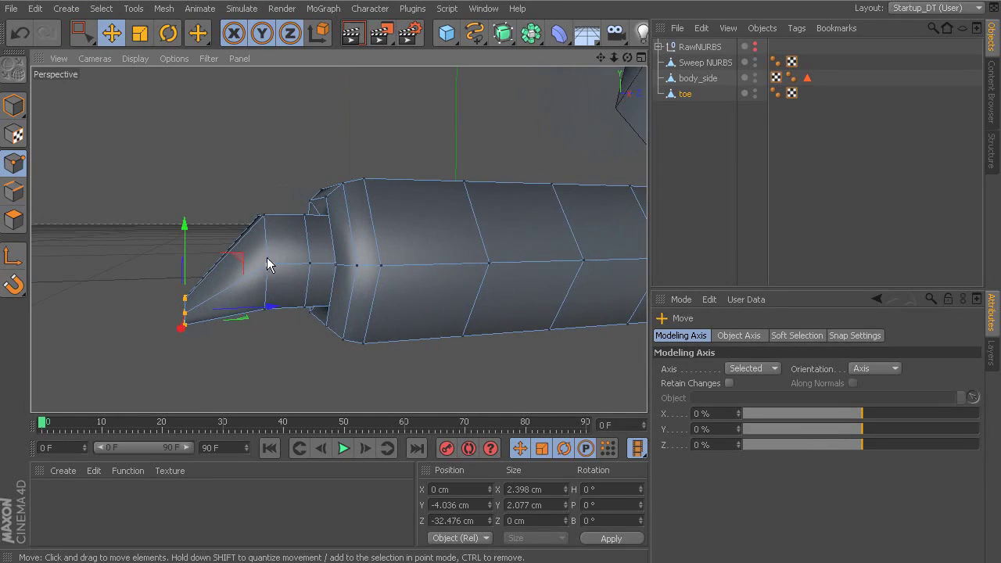
{"action": "left_click", "coordinate": [82, 33]}
{"action": "left_click_drag", "start_coordinate": [205, 131], "coordinate": [252, 239], "text": "alt"}
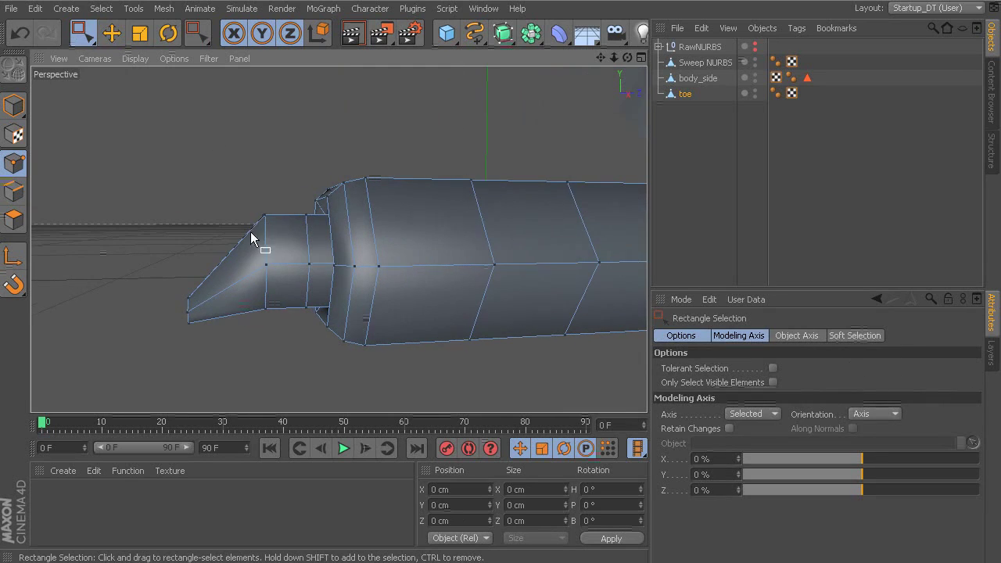
{"action": "left_click_drag", "start_coordinate": [270, 319], "coordinate": [341, 264], "text": "alt"}
{"action": "left_click_drag", "start_coordinate": [253, 177], "coordinate": [378, 401]}
{"action": "left_click_drag", "start_coordinate": [192, 291], "coordinate": [264, 279]}
{"action": "left_click", "coordinate": [140, 33]}
{"action": "scroll", "coordinate": [319, 322], "scroll_direction": "up", "scroll_amount": 2}
{"action": "scroll", "coordinate": [318, 322], "scroll_direction": "up", "scroll_amount": 1}
{"action": "left_click_drag", "start_coordinate": [188, 263], "coordinate": [156, 261]}
{"action": "left_click_drag", "start_coordinate": [371, 203], "coordinate": [311, 255], "text": "alt"}
Step: Bevel the edge loop just behind the claw's tip to round the claw
{"action": "left_click", "coordinate": [14, 191]}
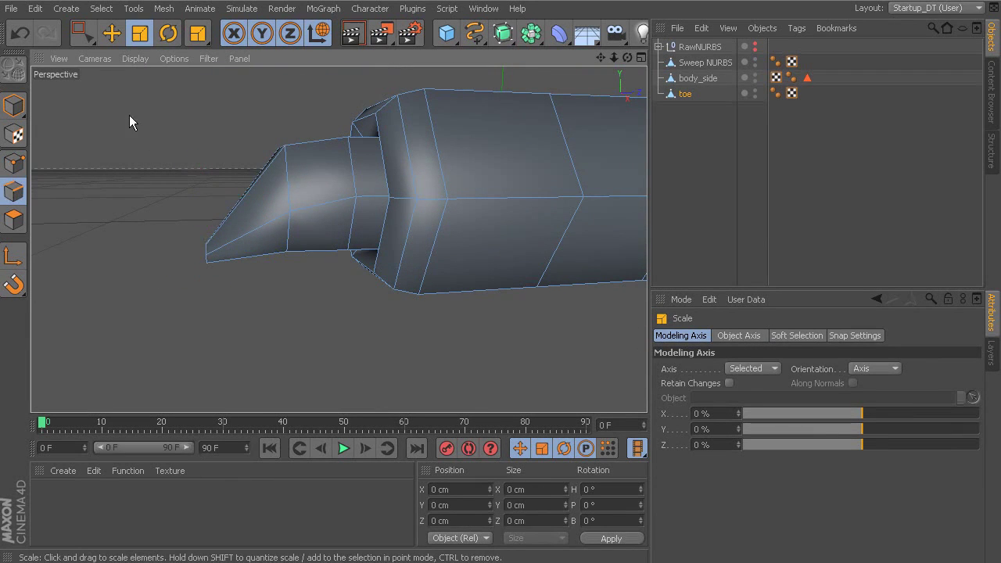
{"action": "left_click", "coordinate": [292, 178]}
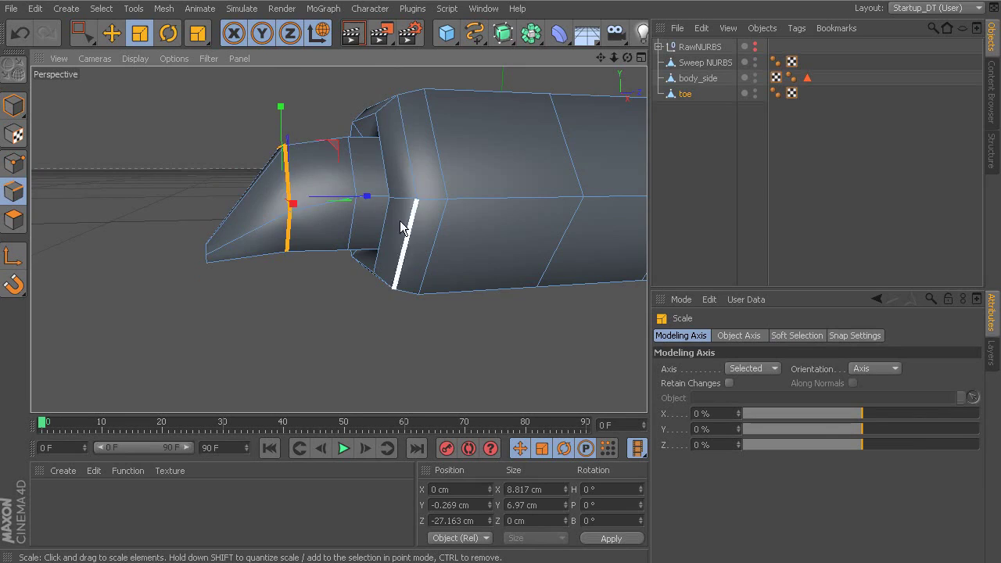
{"action": "middle_click_drag", "start_coordinate": [400, 222], "coordinate": [385, 269], "text": "alt"}
{"action": "right_click", "coordinate": [305, 235]}
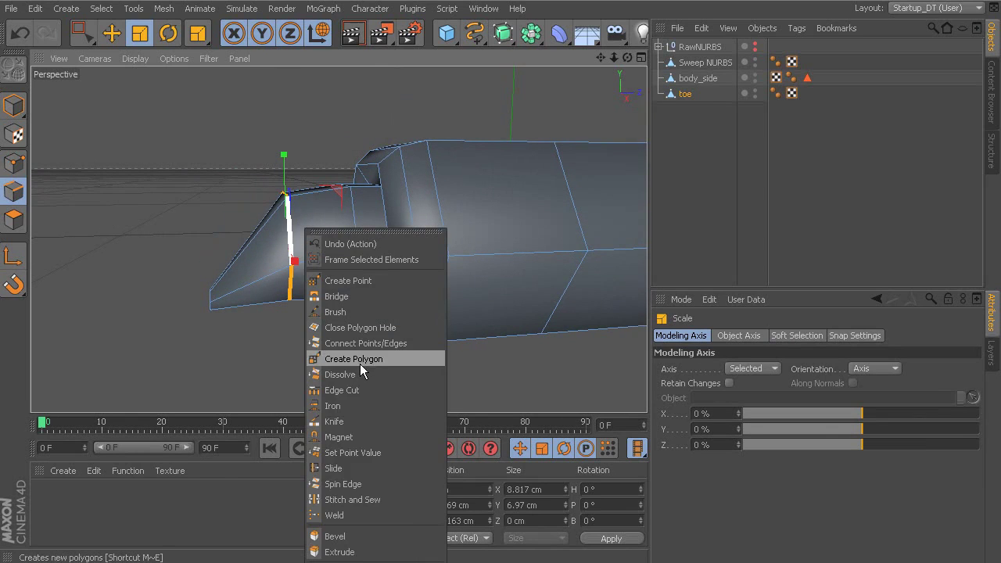
{"action": "left_click", "coordinate": [371, 536]}
{"action": "left_click_drag", "start_coordinate": [294, 226], "coordinate": [291, 229]}
Step: Delete the last ring of polygons at the toe's open back end
{"action": "left_click_drag", "start_coordinate": [78, 33], "coordinate": [125, 49]}
{"action": "left_click", "coordinate": [168, 198]}
{"action": "left_click_drag", "start_coordinate": [324, 233], "coordinate": [372, 270], "text": "alt"}
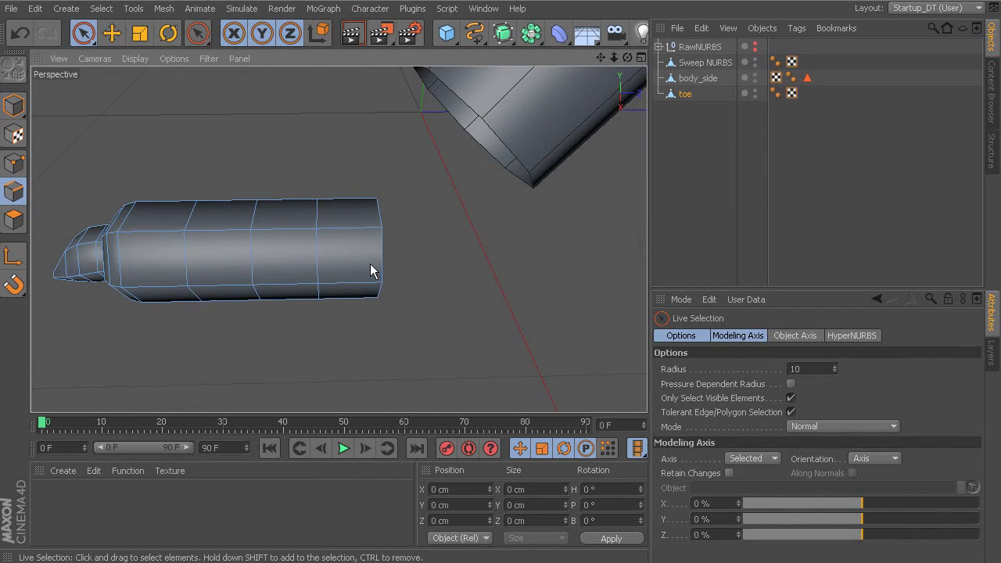
{"action": "left_click", "coordinate": [14, 220]}
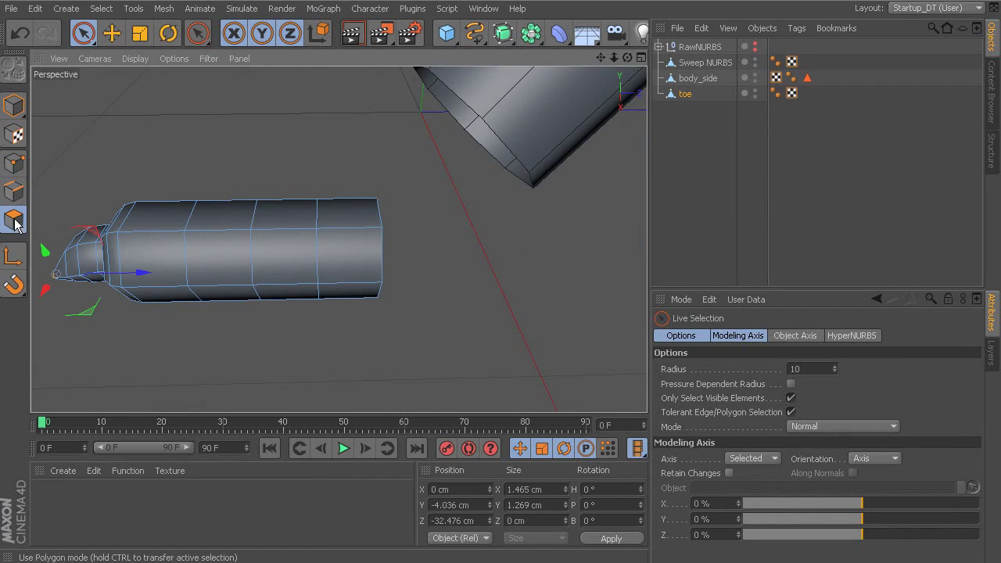
{"action": "left_click", "coordinate": [347, 227]}
{"action": "key", "text": "Delete"}
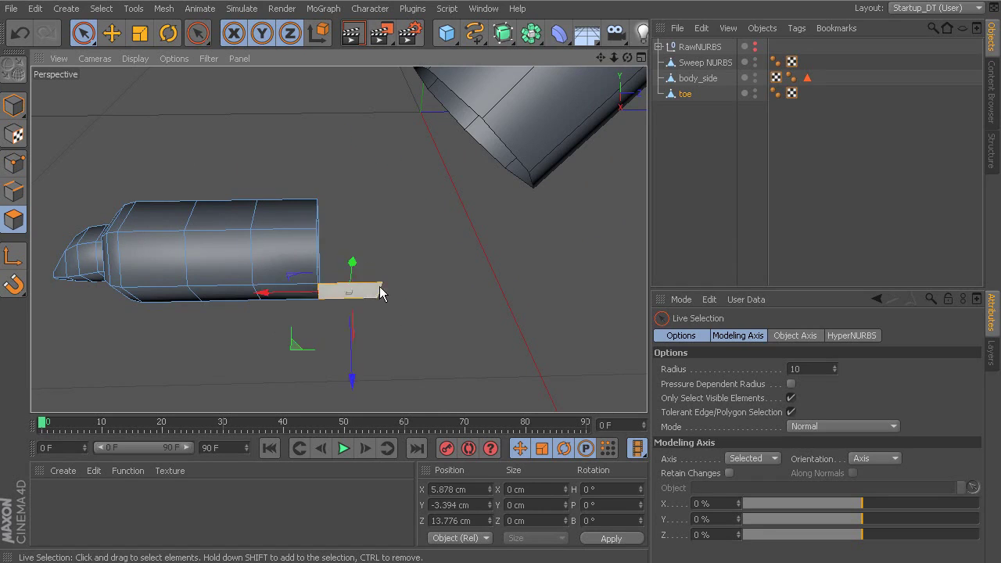
{"action": "right_click", "coordinate": [303, 241]}
{"action": "left_click", "coordinate": [17, 160]}
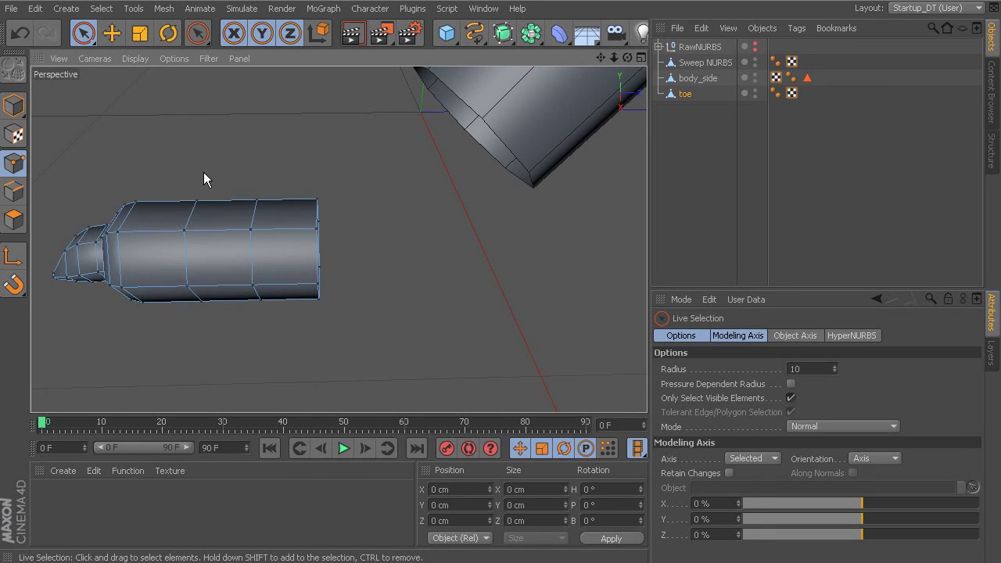
Step: In the Right view, move the whole toe down and forward onto the reference foot, at about Y 6.8 cm
{"action": "left_click", "coordinate": [113, 36]}
{"action": "left_click", "coordinate": [16, 107]}
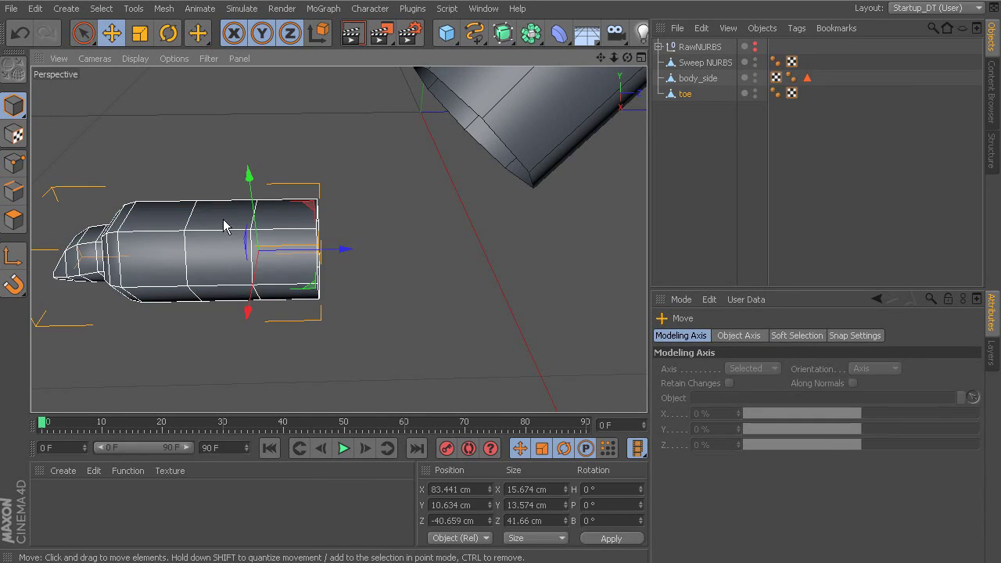
{"action": "middle_click_drag", "start_coordinate": [299, 265], "coordinate": [371, 259], "text": "alt"}
{"action": "left_click_drag", "start_coordinate": [408, 249], "coordinate": [545, 305], "text": "alt"}
{"action": "middle_click", "coordinate": [544, 301]}
{"action": "middle_click_drag", "start_coordinate": [223, 306], "coordinate": [206, 359], "text": "alt"}
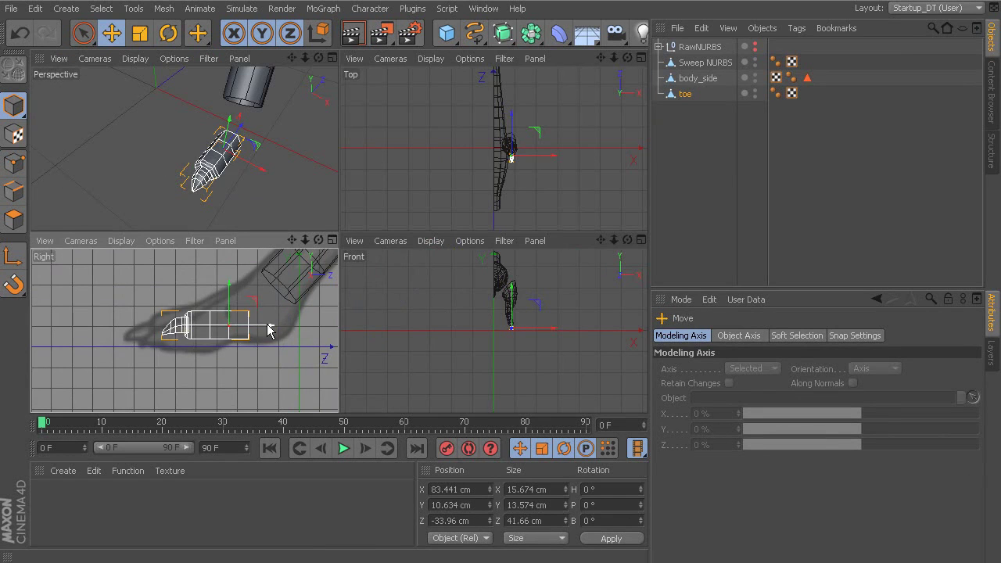
{"action": "left_click_drag", "start_coordinate": [268, 325], "coordinate": [250, 325]}
{"action": "left_click_drag", "start_coordinate": [212, 288], "coordinate": [205, 295]}
{"action": "left_click_drag", "start_coordinate": [248, 335], "coordinate": [250, 338]}
Step: Rotate the toe to a heading of about 17.6° and place it at about X 100.7 cm and Z -43.1 cm
{"action": "middle_click", "coordinate": [263, 187]}
{"action": "left_click_drag", "start_coordinate": [350, 248], "coordinate": [518, 278], "text": "alt"}
{"action": "key", "text": "r"}
{"action": "left_click_drag", "start_coordinate": [465, 311], "coordinate": [507, 272]}
{"action": "key", "text": "e"}
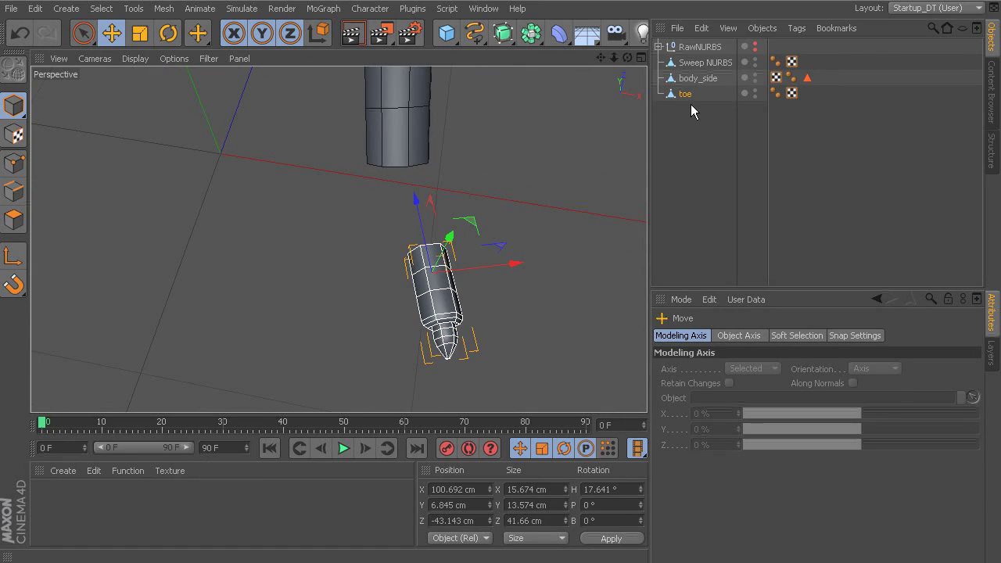
Step: Duplicate the toe and move the copy beside it to about X 83.5 cm and Z -48.6 cm
{"action": "left_click_drag", "start_coordinate": [688, 95], "coordinate": [751, 171], "text": "ctrl"}
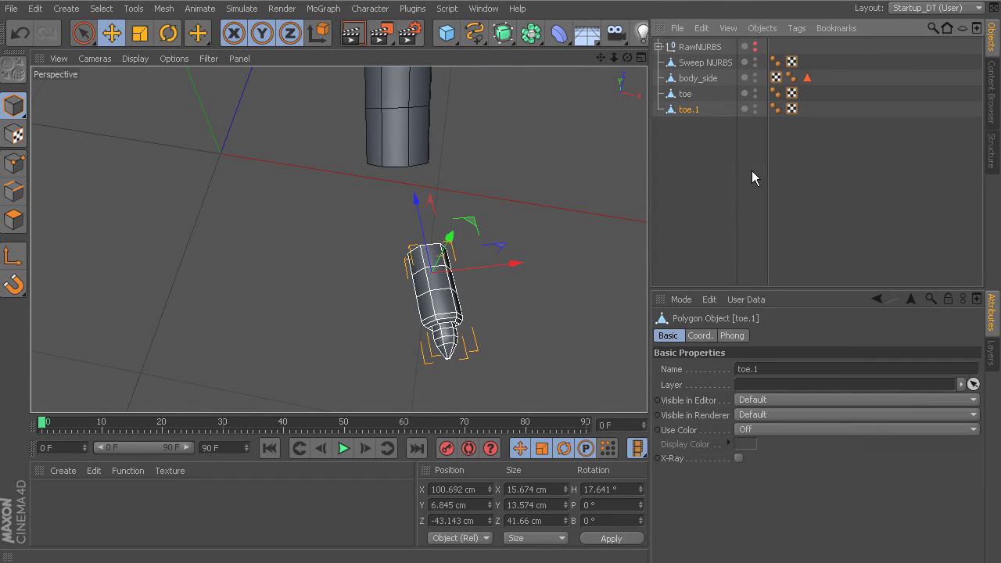
{"action": "left_click_drag", "start_coordinate": [516, 265], "coordinate": [469, 272]}
Step: Rotate the second toe to a heading of about 5.3° and scale it uniformly to about 17.4 × 15 × 46.1 cm
{"action": "key", "text": "r"}
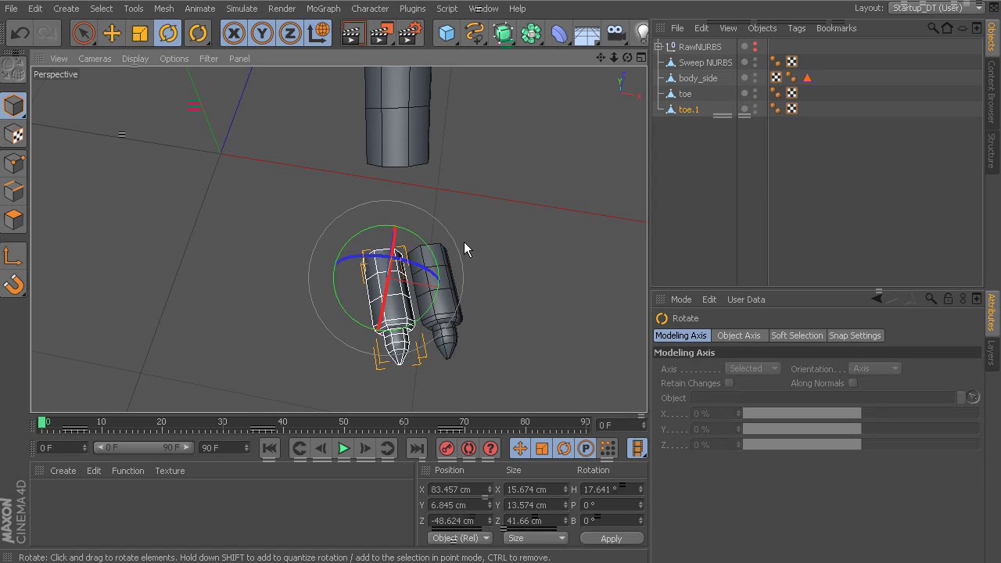
{"action": "left_click_drag", "start_coordinate": [417, 324], "coordinate": [469, 247]}
{"action": "left_click", "coordinate": [140, 34]}
{"action": "left_click_drag", "start_coordinate": [469, 247], "coordinate": [447, 280], "text": "alt"}
{"action": "middle_click_drag", "start_coordinate": [447, 280], "coordinate": [474, 294], "text": "alt"}
Step: Duplicate the second toe and move the copy to its free side, at about X 66.8 cm and Z -50.2 cm
{"action": "left_click_drag", "start_coordinate": [688, 110], "coordinate": [689, 141], "text": "ctrl"}
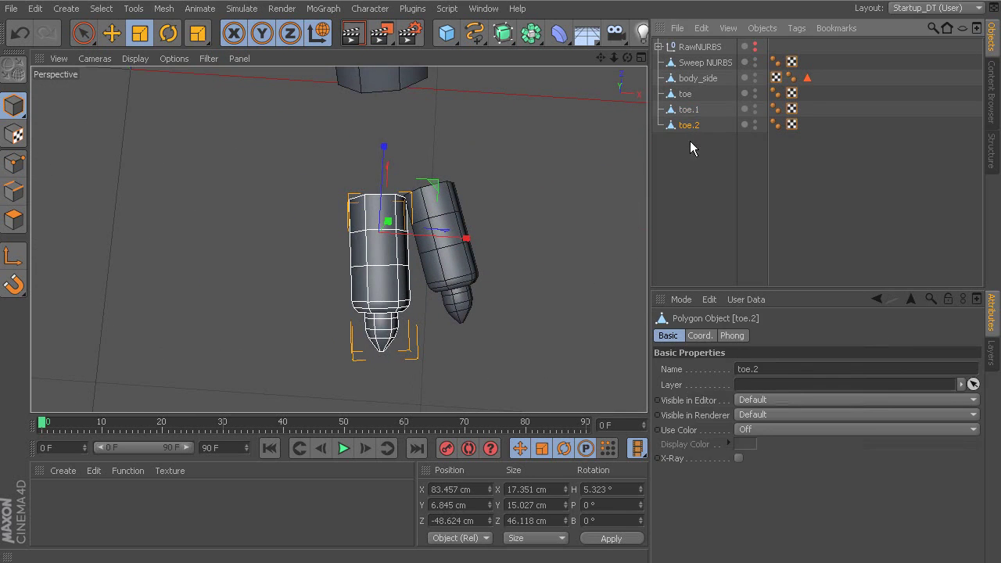
{"action": "left_click", "coordinate": [115, 38]}
{"action": "left_click_drag", "start_coordinate": [462, 244], "coordinate": [357, 266]}
Step: Rotate the third toe to a heading of about -4.5° and scale it uniformly to about 14.7 × 12.8 × 39.2 cm
{"action": "key", "text": "r"}
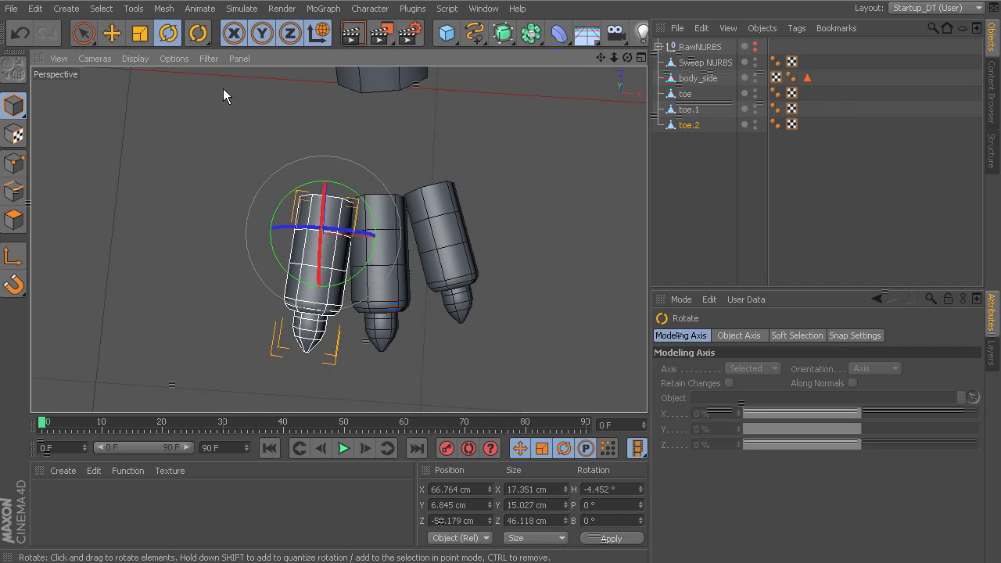
{"action": "left_click", "coordinate": [140, 33]}
{"action": "left_click_drag", "start_coordinate": [342, 217], "coordinate": [260, 253]}
Step: Shift the third toe back against the middle one, to about X 67.2 cm and Z -47.7 cm
{"action": "key", "text": "e"}
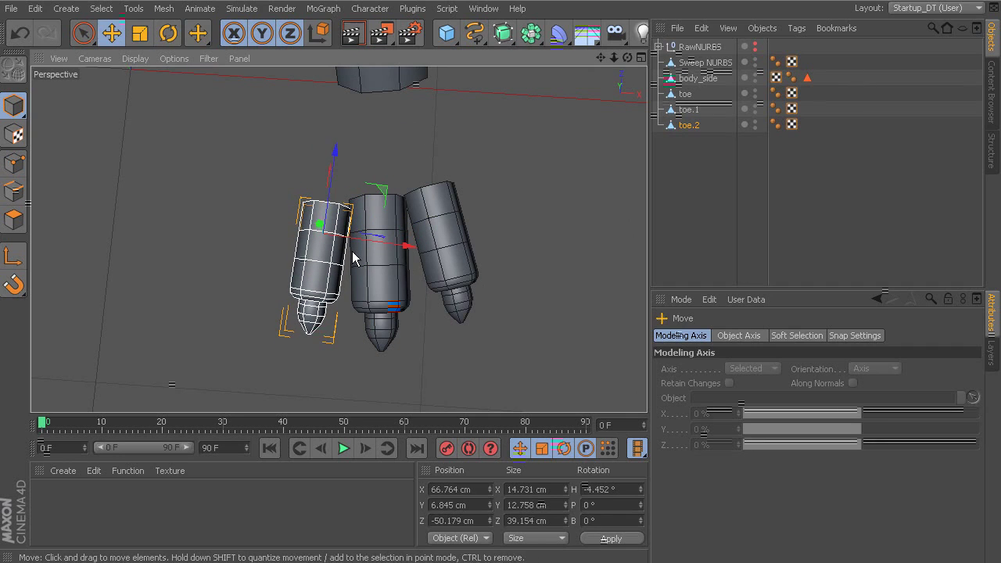
{"action": "left_click_drag", "start_coordinate": [336, 170], "coordinate": [336, 161]}
{"action": "left_click_drag", "start_coordinate": [410, 236], "coordinate": [411, 238]}
{"action": "left_click_drag", "start_coordinate": [472, 270], "coordinate": [564, 345], "text": "alt"}
{"action": "scroll", "coordinate": [538, 340], "scroll_direction": "up", "scroll_amount": 5}
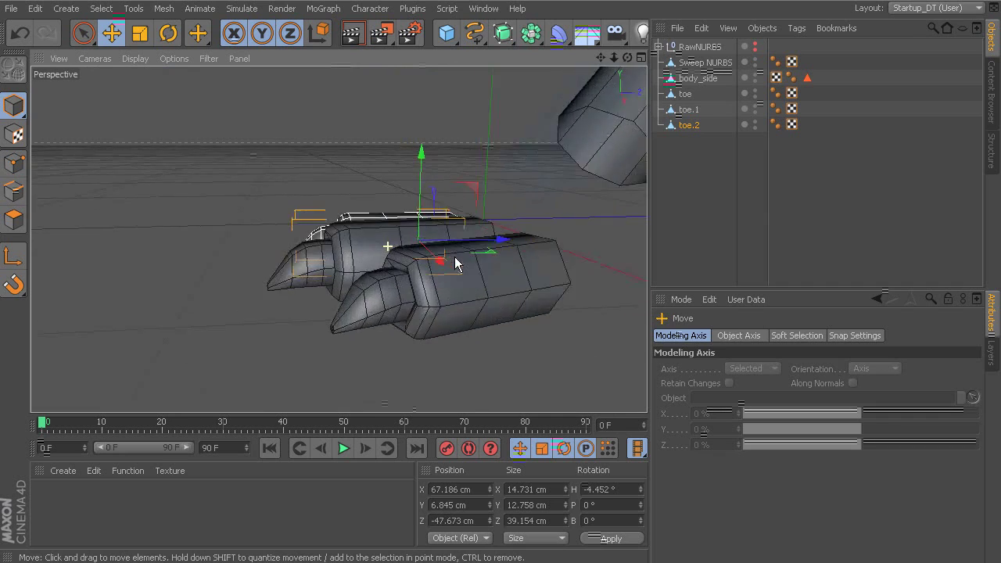
Step: Try to reshape the underside of the middle toe by moving one of its points
{"action": "left_click", "coordinate": [458, 254]}
{"action": "left_click_drag", "start_coordinate": [459, 259], "coordinate": [405, 248], "text": "alt"}
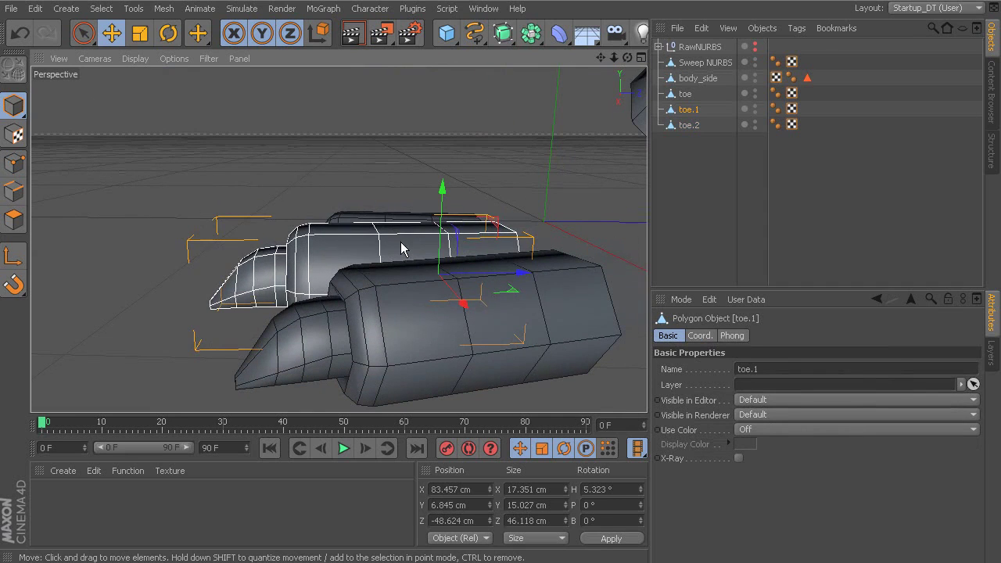
{"action": "left_click", "coordinate": [14, 163]}
{"action": "left_click_drag", "start_coordinate": [415, 286], "coordinate": [340, 314], "text": "alt"}
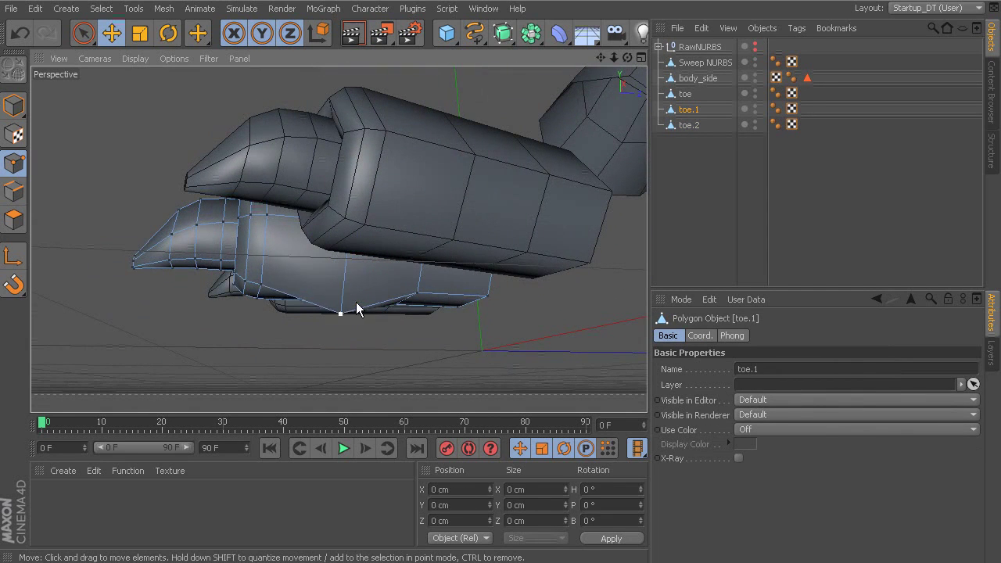
{"action": "key", "text": "ctrl+z"}
{"action": "left_click_drag", "start_coordinate": [340, 270], "coordinate": [340, 249]}
{"action": "left_click_drag", "start_coordinate": [460, 290], "coordinate": [468, 233], "text": "alt"}
{"action": "left_click", "coordinate": [535, 246]}
Step: Select toe, toe.1 and toe.2 and merge them into a single polygon object, deleting the originals
{"action": "left_click", "coordinate": [684, 94]}
{"action": "left_click_drag", "start_coordinate": [407, 205], "coordinate": [550, 172], "text": "alt"}
{"action": "left_click", "coordinate": [691, 125]}
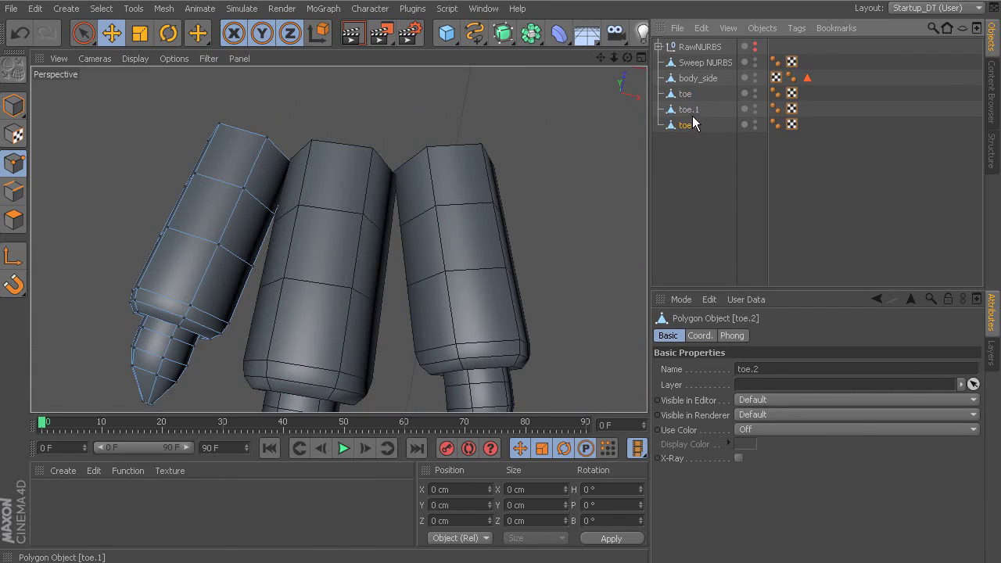
{"action": "left_click", "coordinate": [692, 109], "text": "ctrl"}
{"action": "left_click", "coordinate": [567, 151]}
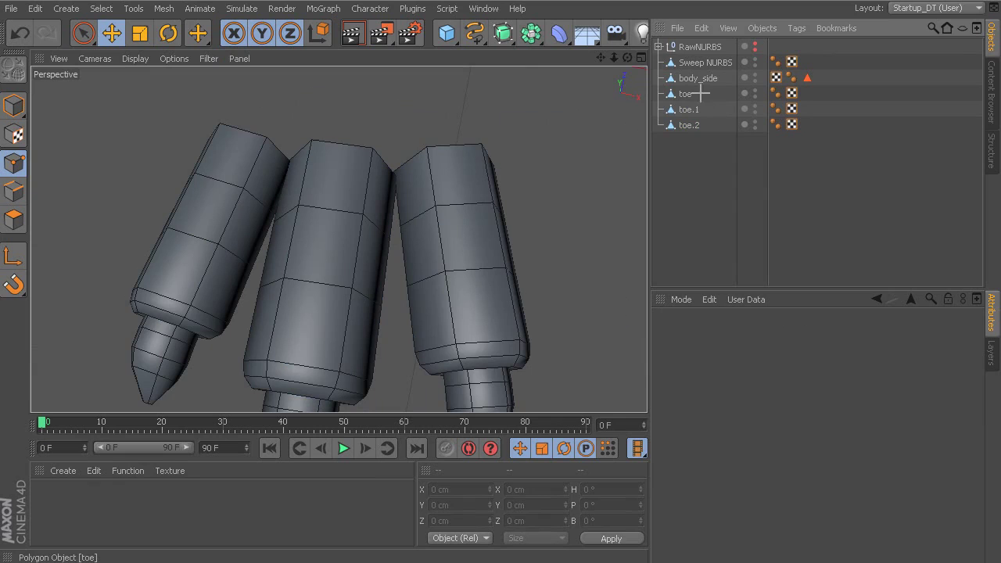
{"action": "left_click", "coordinate": [88, 32]}
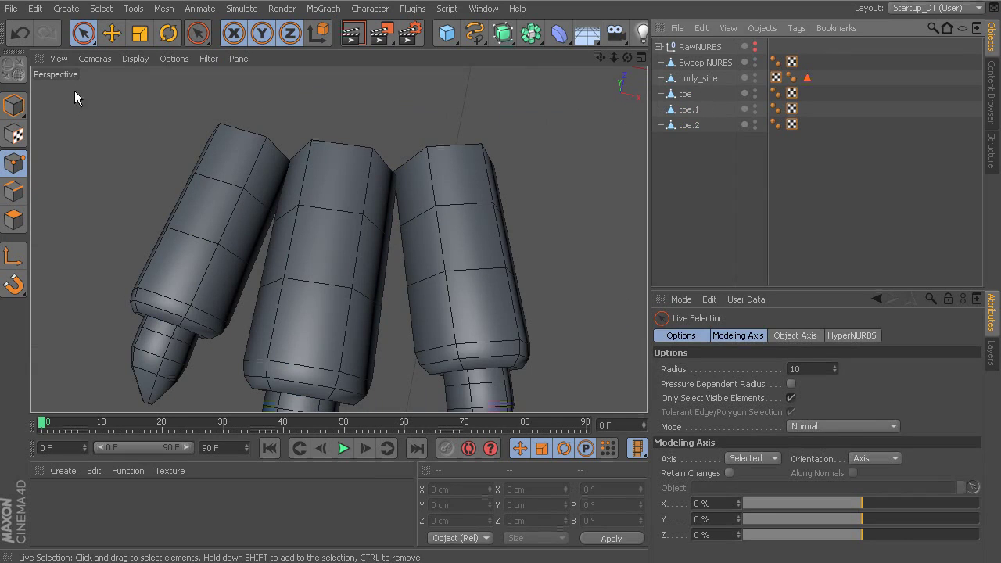
{"action": "left_click", "coordinate": [14, 107]}
{"action": "left_click", "coordinate": [688, 110], "text": "ctrl"}
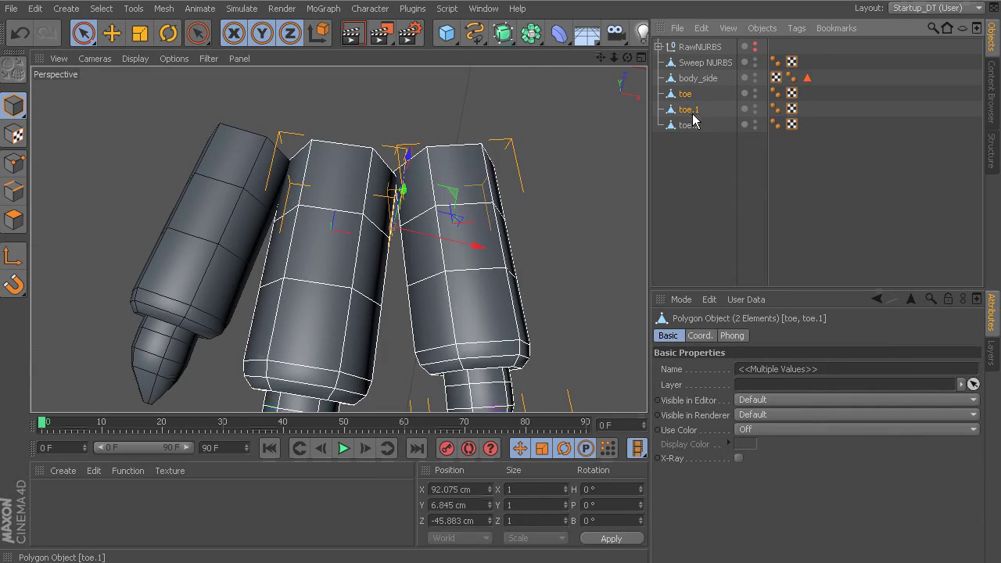
{"action": "left_click", "coordinate": [690, 125], "text": "ctrl"}
{"action": "right_click", "coordinate": [696, 127]}
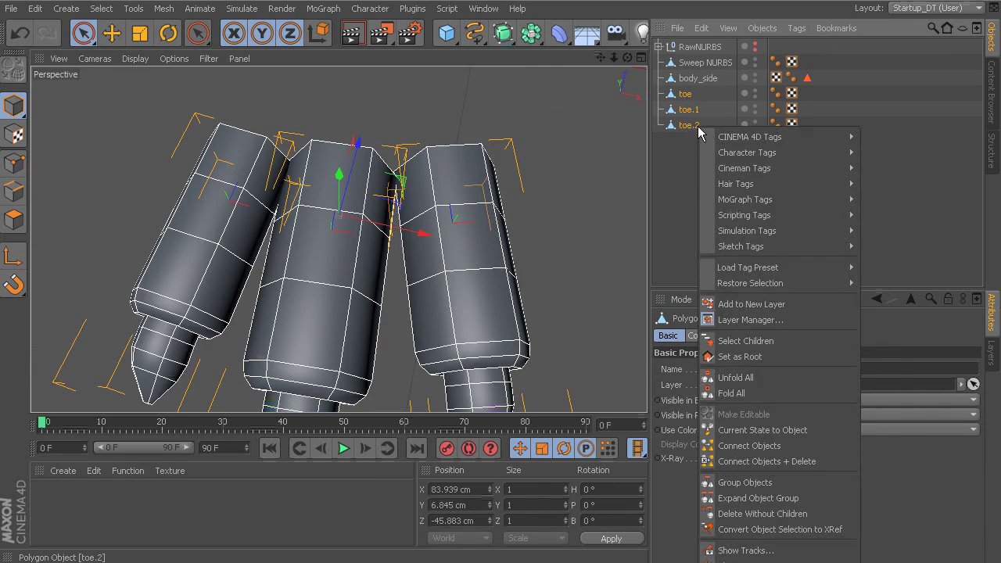
{"action": "left_click", "coordinate": [794, 461]}
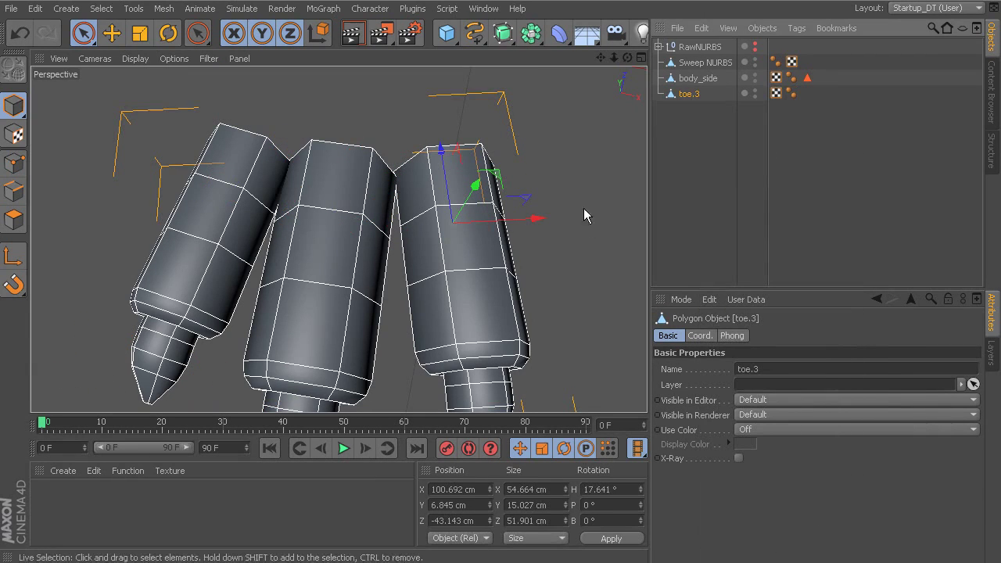
Step: Weld the two neighbouring side points at the open rear ends of the first and middle toes midway between them
{"action": "left_click_drag", "start_coordinate": [348, 288], "coordinate": [185, 244], "text": "alt"}
{"action": "left_click", "coordinate": [15, 164]}
{"action": "left_click_drag", "start_coordinate": [83, 33], "coordinate": [156, 82]}
{"action": "left_click_drag", "start_coordinate": [300, 288], "coordinate": [322, 268]}
{"action": "right_click", "coordinate": [319, 269]}
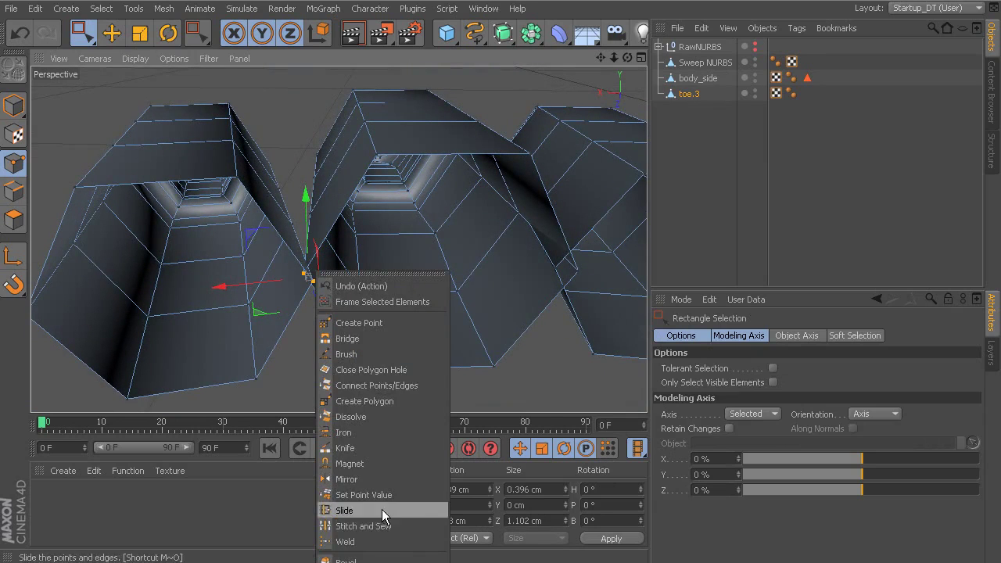
{"action": "left_click", "coordinate": [371, 544]}
{"action": "scroll", "coordinate": [309, 280], "scroll_direction": "up", "scroll_amount": 5}
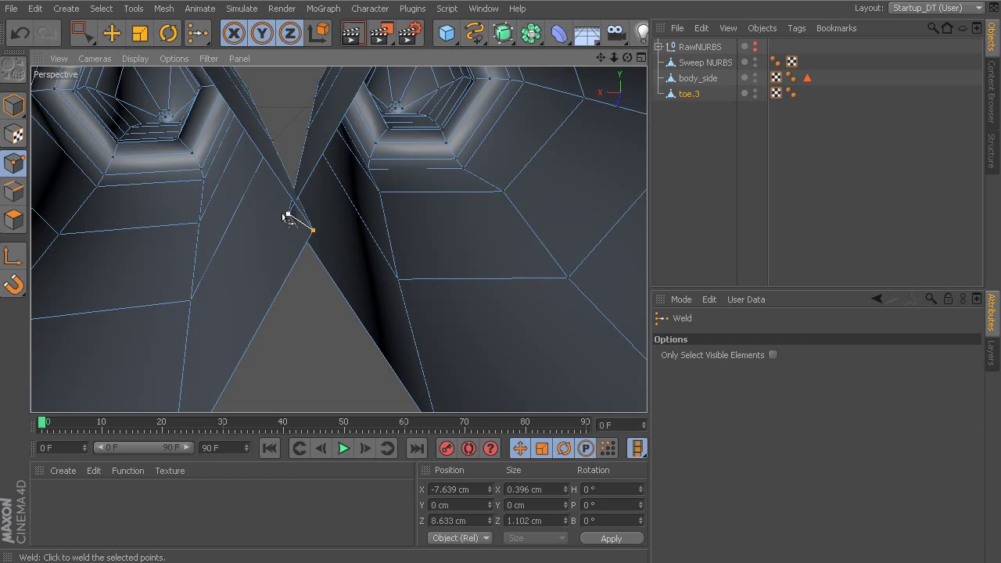
{"action": "left_click", "coordinate": [298, 223]}
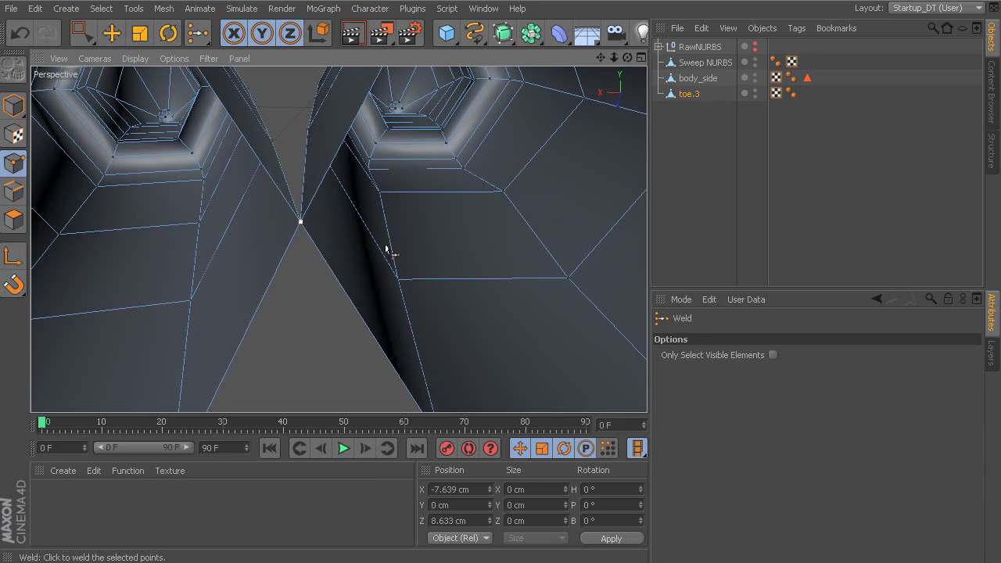
Step: Weld the two neighbouring side points at the rear ends of the middle and third toes midway between them
{"action": "scroll", "coordinate": [404, 277], "scroll_direction": "down", "scroll_amount": 8}
{"action": "mouse_move", "coordinate": [321, 276]}
{"action": "left_mouse_down", "text": "alt"}
{"action": "mouse_move", "coordinate": [289, 276]}
{"action": "mouse_move", "coordinate": [331, 276]}
{"action": "left_mouse_up", "text": "alt"}
{"action": "left_click", "coordinate": [80, 33]}
{"action": "left_click_drag", "start_coordinate": [348, 292], "coordinate": [413, 287], "text": "alt"}
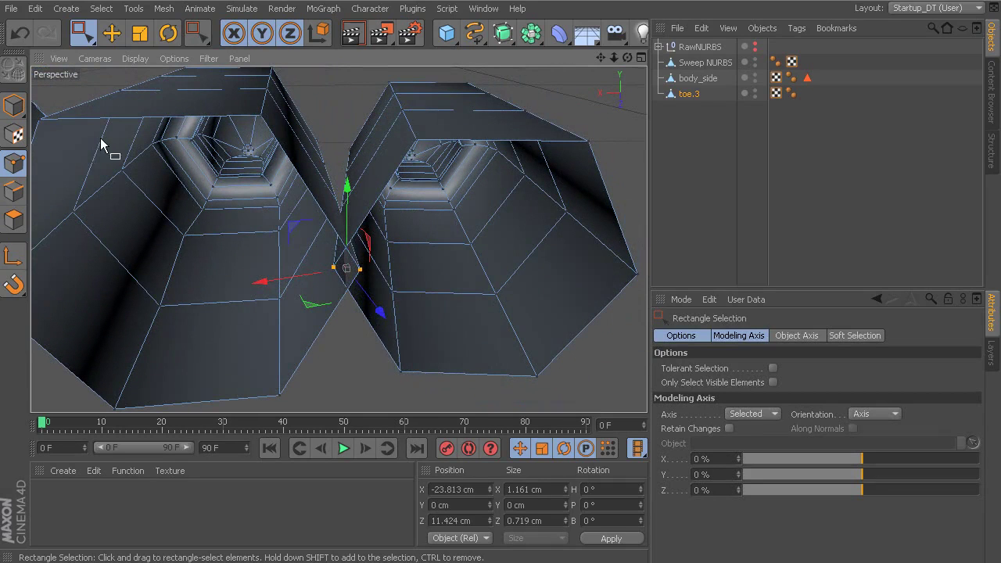
{"action": "right_click", "coordinate": [336, 266]}
{"action": "left_click", "coordinate": [414, 520]}
{"action": "scroll", "coordinate": [408, 294], "scroll_direction": "up", "scroll_amount": 3}
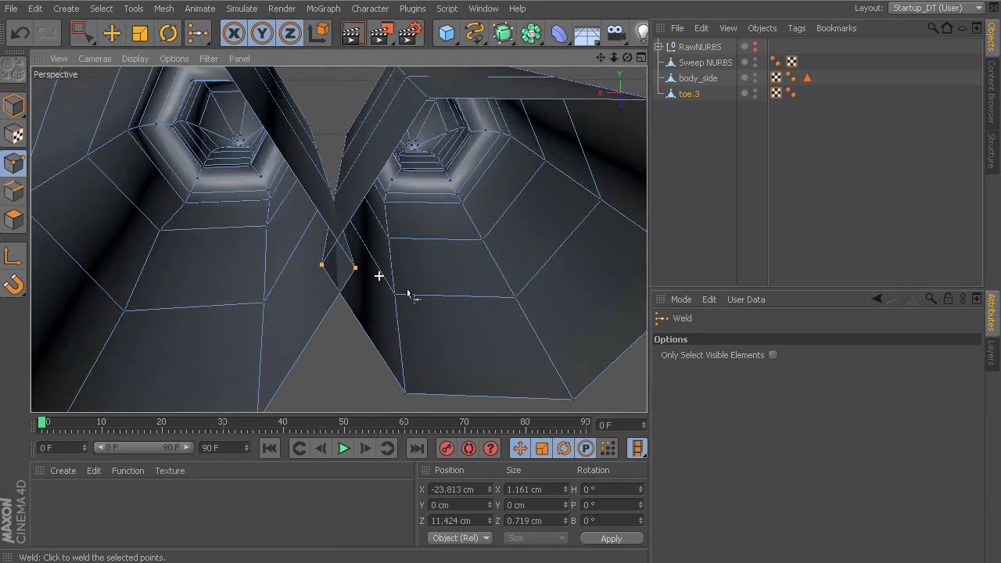
{"action": "left_click", "coordinate": [336, 267]}
Step: Examine the welded joints and the remaining gaps between the three toes from above and behind
{"action": "scroll", "coordinate": [473, 282], "scroll_direction": "down", "scroll_amount": 3}
{"action": "left_click_drag", "start_coordinate": [474, 281], "coordinate": [464, 277], "text": "alt"}
{"action": "left_click_drag", "start_coordinate": [340, 303], "coordinate": [497, 256], "text": "alt"}
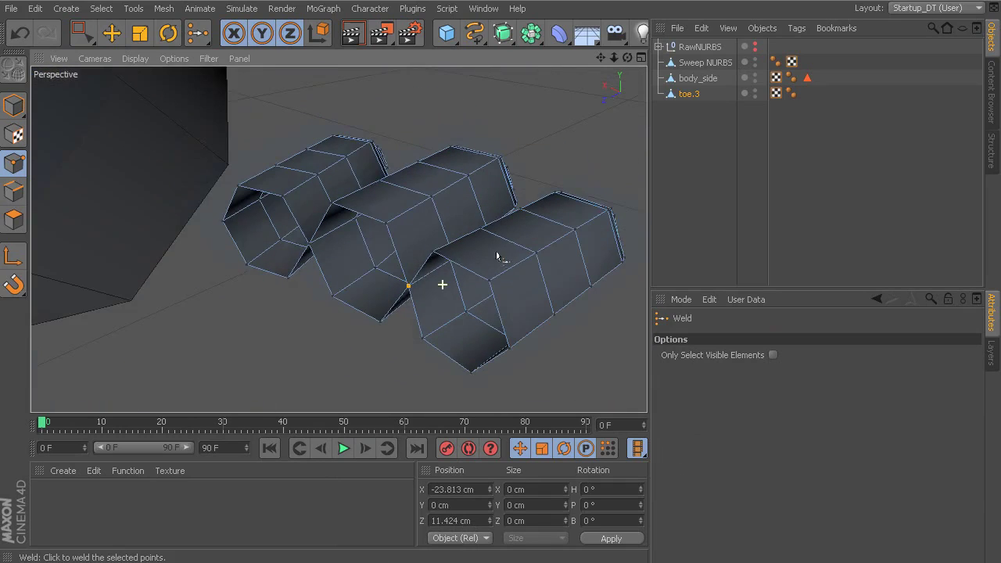
{"action": "left_click_drag", "start_coordinate": [493, 196], "coordinate": [396, 205], "text": "alt"}
{"action": "scroll", "coordinate": [402, 293], "scroll_direction": "up", "scroll_amount": 3}
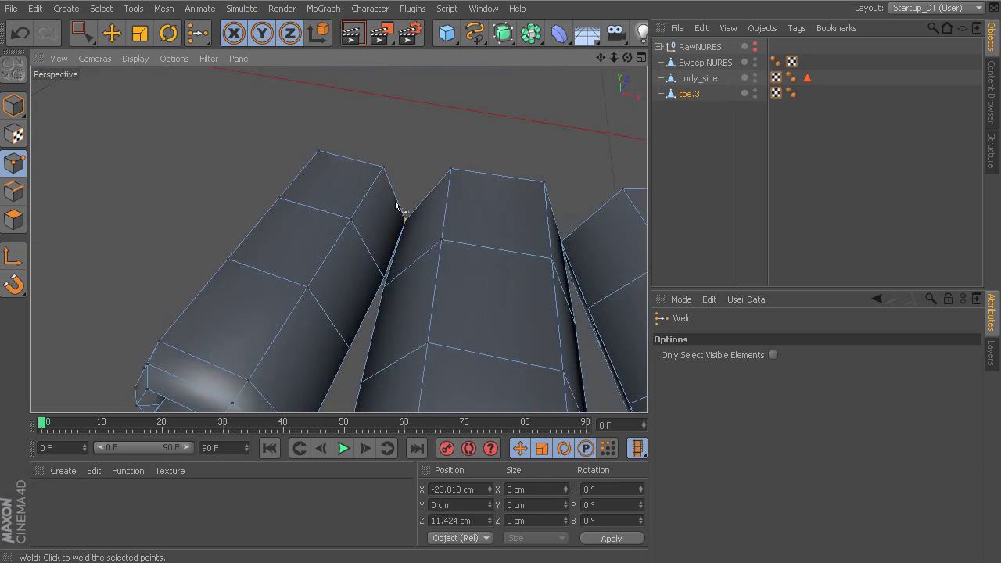
{"action": "left_click_drag", "start_coordinate": [477, 211], "coordinate": [385, 277], "text": "alt"}
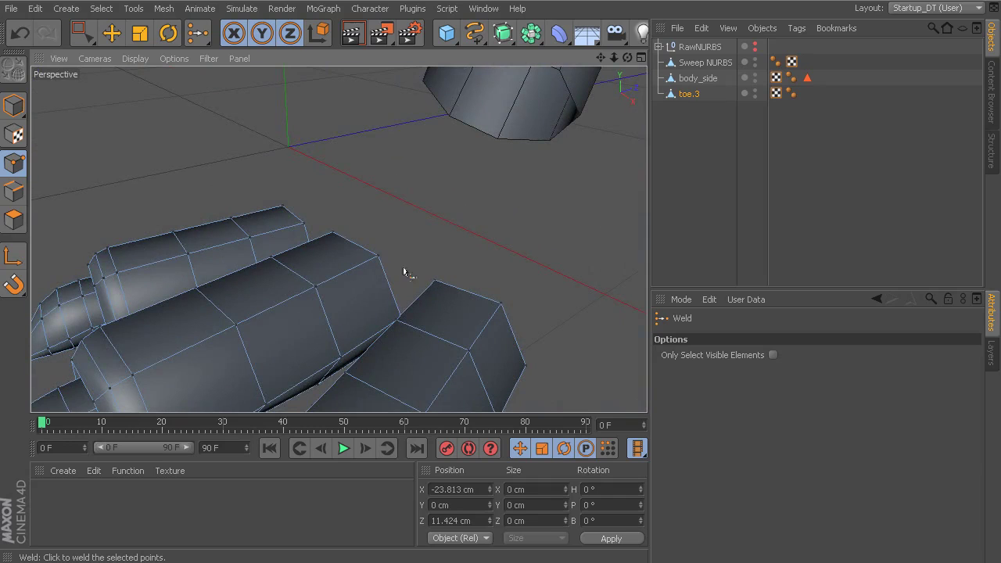
{"action": "left_click_drag", "start_coordinate": [545, 176], "coordinate": [368, 204], "text": "alt"}
{"action": "mouse_move", "coordinate": [422, 249]}
{"action": "left_mouse_down", "text": "alt"}
{"action": "mouse_move", "coordinate": [407, 261]}
{"action": "mouse_move", "coordinate": [550, 250]}
{"action": "mouse_move", "coordinate": [405, 256]}
{"action": "left_mouse_up", "text": "alt"}
{"action": "left_click_drag", "start_coordinate": [588, 157], "coordinate": [376, 200], "text": "alt"}
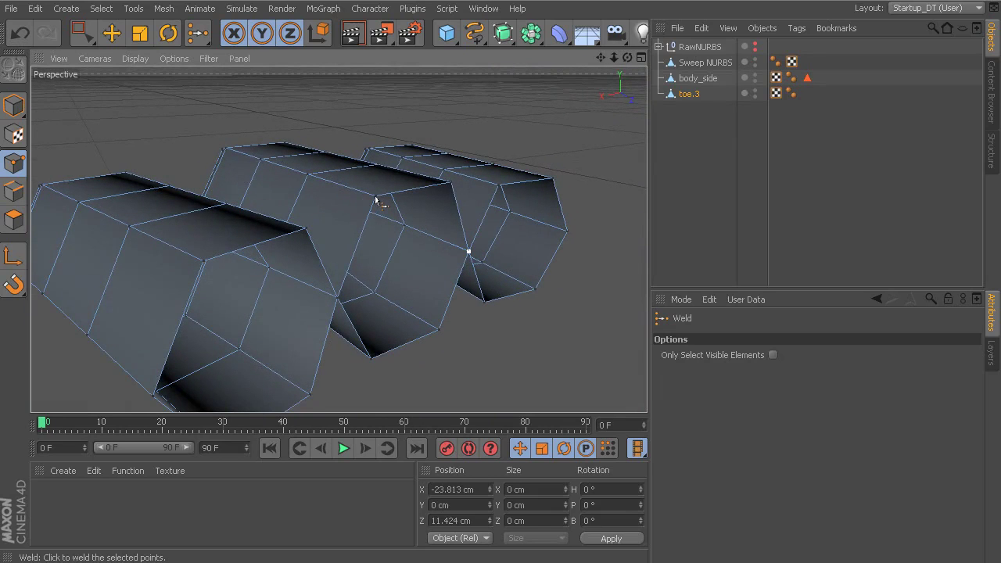
{"action": "mouse_move", "coordinate": [306, 257]}
{"action": "left_mouse_down", "text": "alt"}
{"action": "mouse_move", "coordinate": [323, 230]}
{"action": "mouse_move", "coordinate": [272, 235]}
{"action": "mouse_move", "coordinate": [308, 244]}
{"action": "left_mouse_up", "text": "alt"}
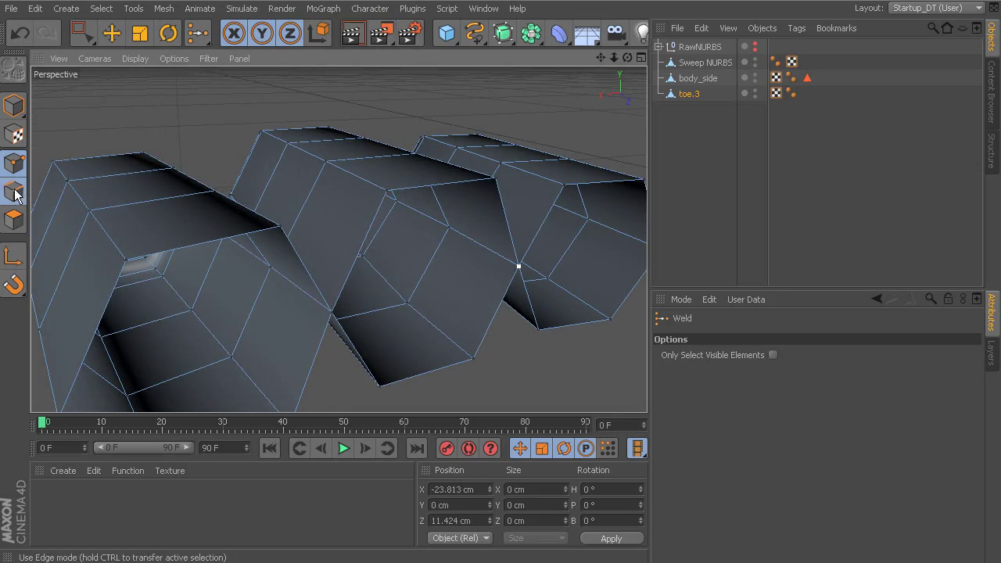
Step: Try to stitch and sew the upper rear edges of the first and middle toes across the gap
{"action": "right_click", "coordinate": [295, 258]}
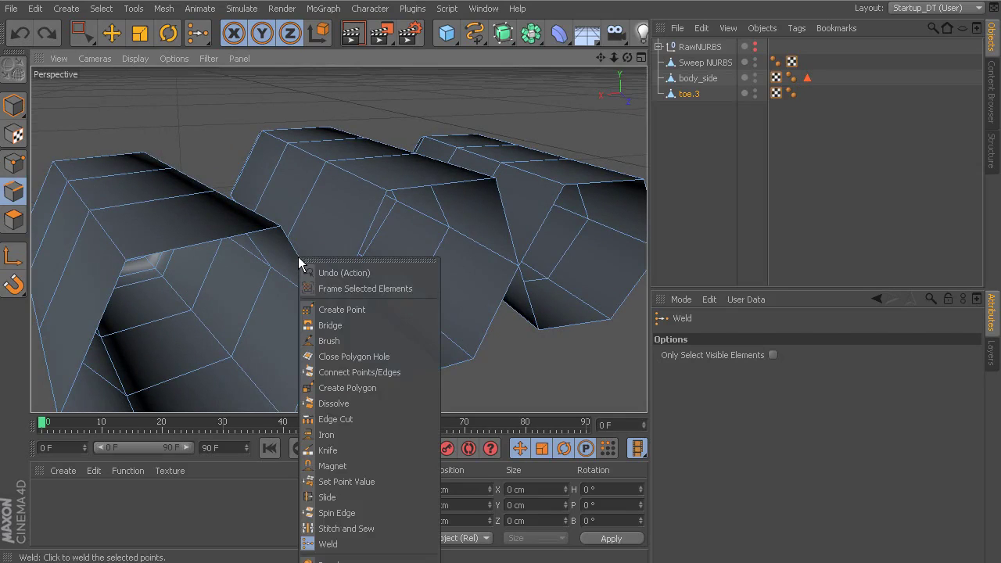
{"action": "left_click", "coordinate": [390, 509]}
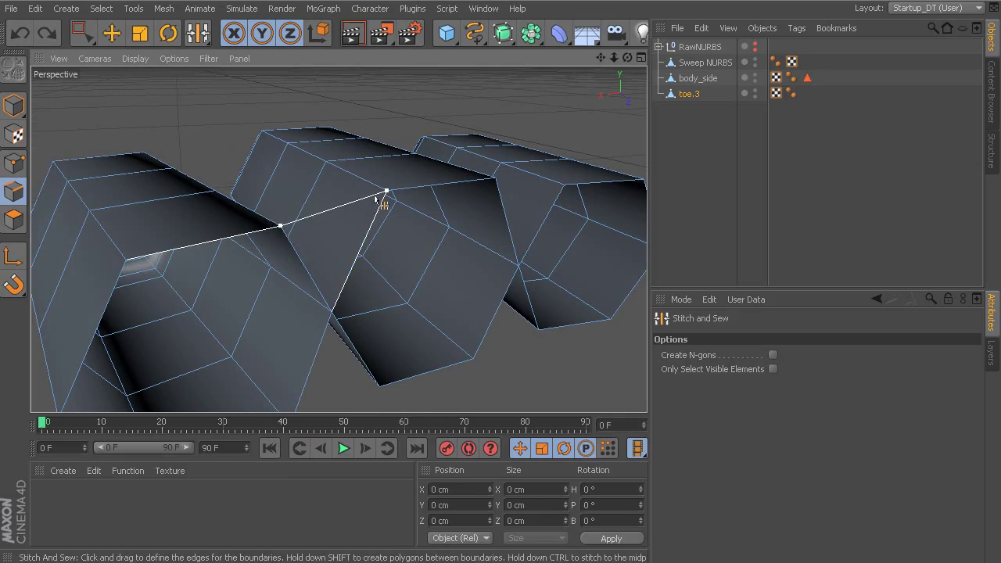
{"action": "left_click_drag", "start_coordinate": [375, 201], "coordinate": [377, 201]}
{"action": "key", "text": "ctrl+z"}
{"action": "left_click_drag", "start_coordinate": [339, 224], "coordinate": [332, 258], "text": "alt"}
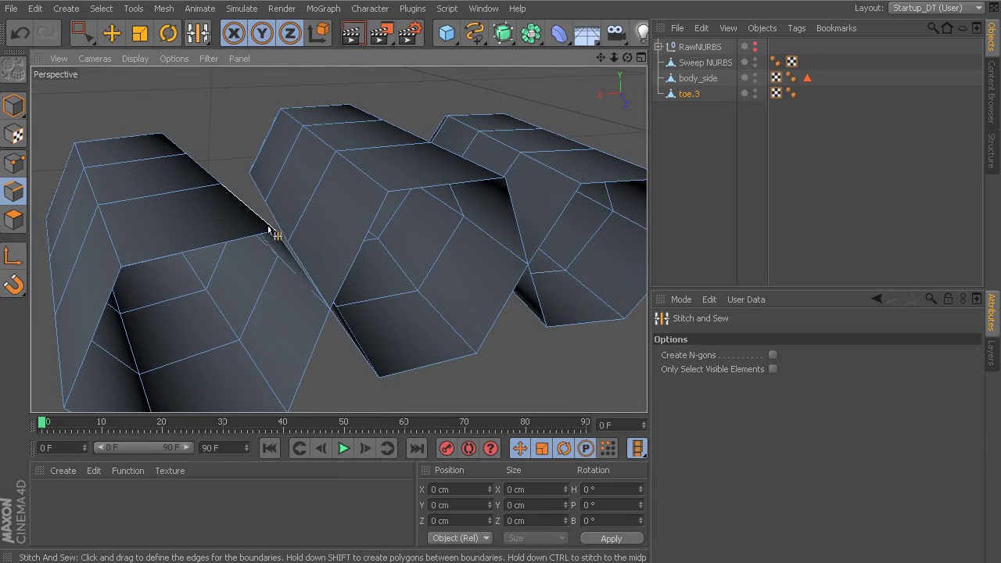
{"action": "left_click_drag", "start_coordinate": [385, 203], "coordinate": [456, 273], "text": "alt"}
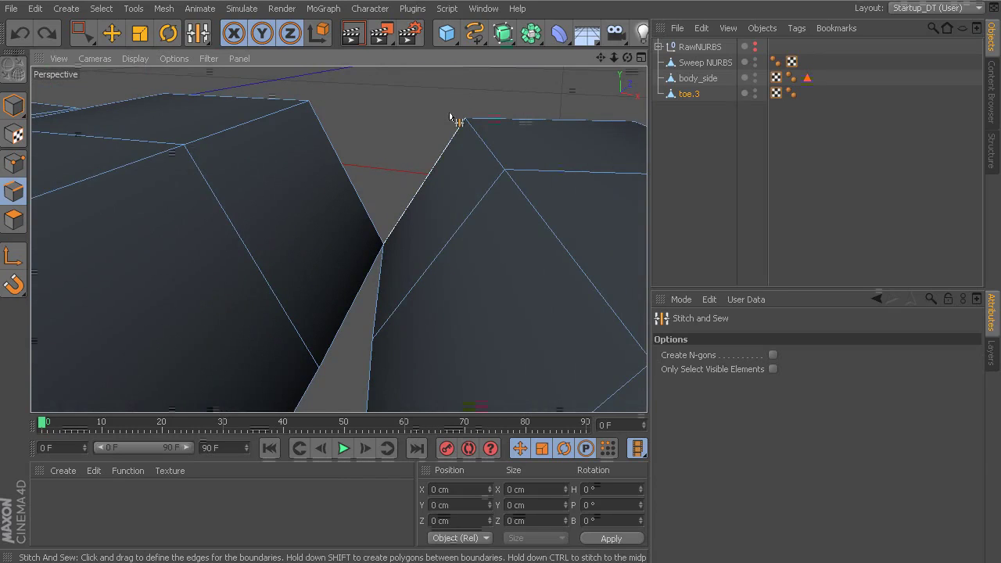
Step: Bridge the facing rear edges of neighbouring toes to fill the triangular gaps above and below the welded points
{"action": "key", "text": "space"}
{"action": "left_click_drag", "start_coordinate": [417, 172], "coordinate": [412, 237], "text": "alt"}
{"action": "right_click", "coordinate": [403, 235]}
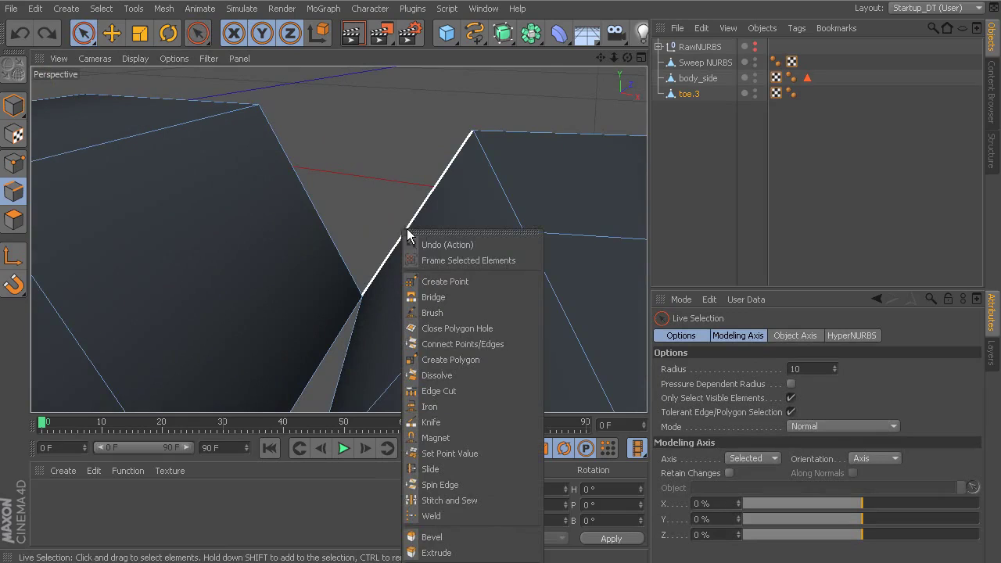
{"action": "left_click", "coordinate": [432, 297]}
{"action": "left_click_drag", "start_coordinate": [300, 184], "coordinate": [473, 90]}
{"action": "left_click_drag", "start_coordinate": [427, 229], "coordinate": [257, 141], "text": "alt"}
{"action": "left_click_drag", "start_coordinate": [373, 226], "coordinate": [341, 195], "text": "alt"}
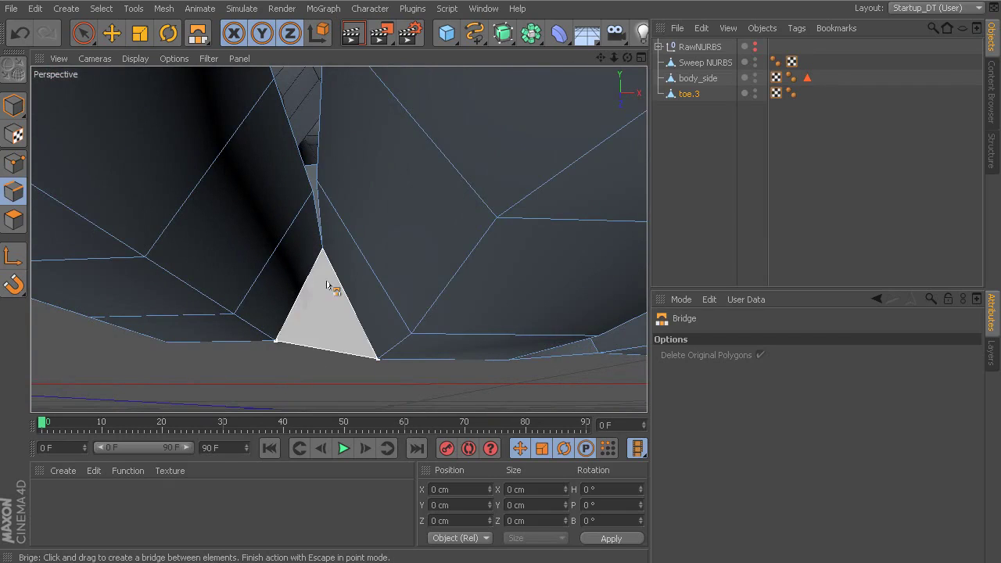
{"action": "left_click_drag", "start_coordinate": [407, 274], "coordinate": [398, 107], "text": "alt"}
{"action": "left_click_drag", "start_coordinate": [389, 144], "coordinate": [393, 163], "text": "alt"}
Step: Select the whole open rim at the rear of the joined toes with Outline Selection
{"action": "right_click_drag", "start_coordinate": [393, 163], "coordinate": [61, 145], "text": "alt"}
{"action": "left_click_drag", "start_coordinate": [404, 206], "coordinate": [285, 234], "text": "alt"}
{"action": "right_click_drag", "start_coordinate": [285, 234], "coordinate": [402, 222], "text": "alt"}
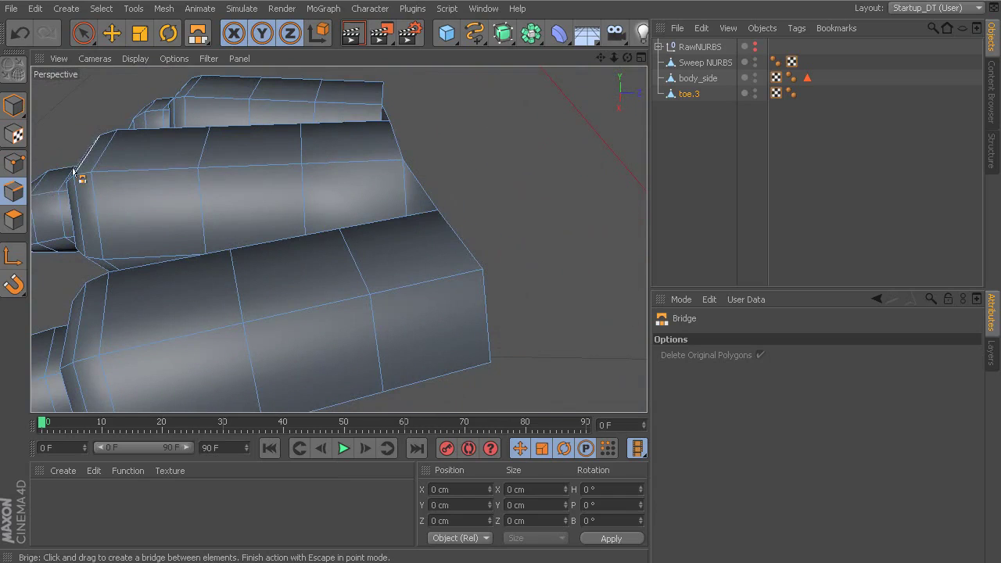
{"action": "left_click", "coordinate": [89, 36]}
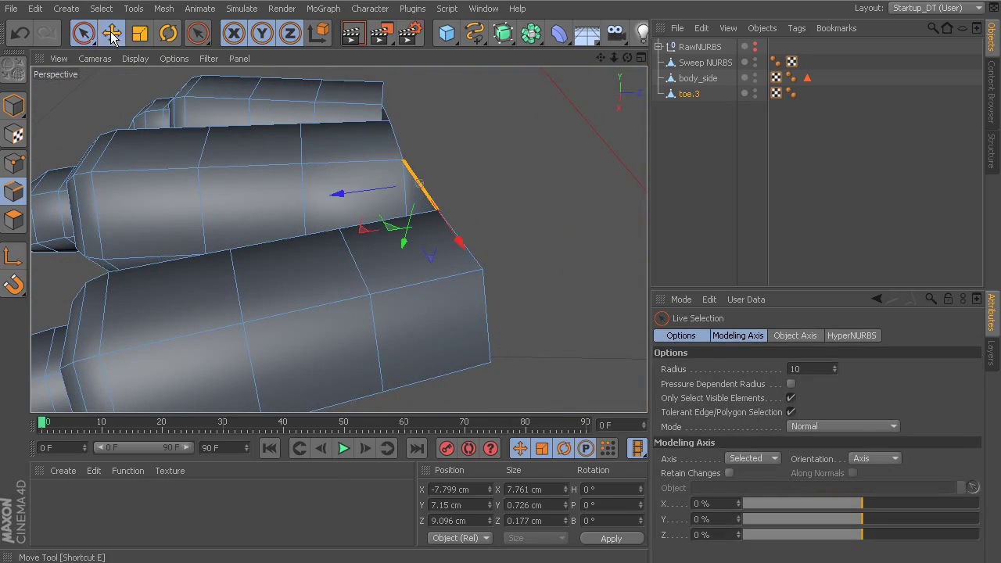
{"action": "left_click", "coordinate": [112, 36]}
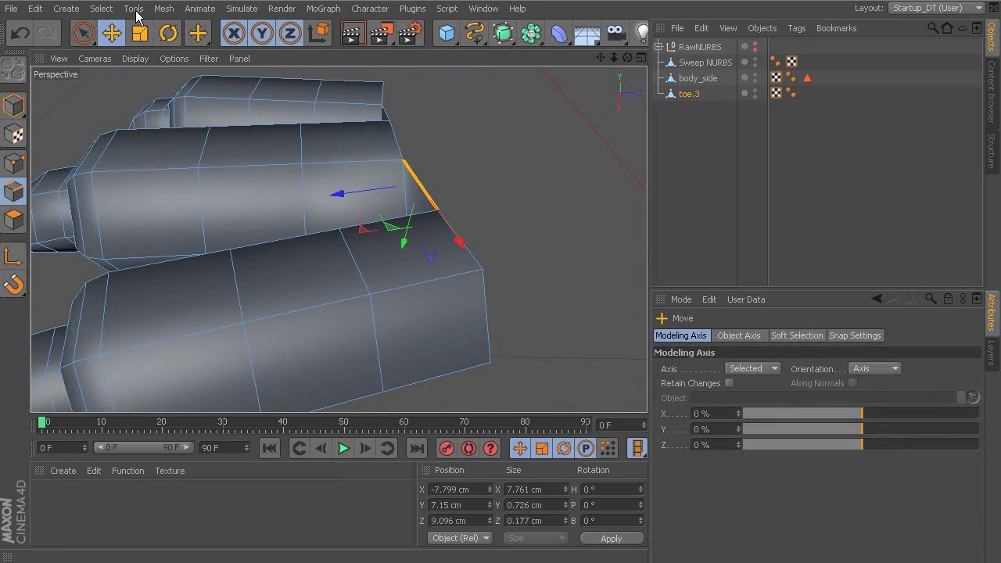
{"action": "left_click", "coordinate": [102, 9]}
{"action": "left_click", "coordinate": [137, 149]}
{"action": "left_click_drag", "start_coordinate": [367, 176], "coordinate": [388, 197], "text": "alt"}
{"action": "left_click", "coordinate": [459, 184]}
{"action": "left_click_drag", "start_coordinate": [459, 184], "coordinate": [371, 247], "text": "alt"}
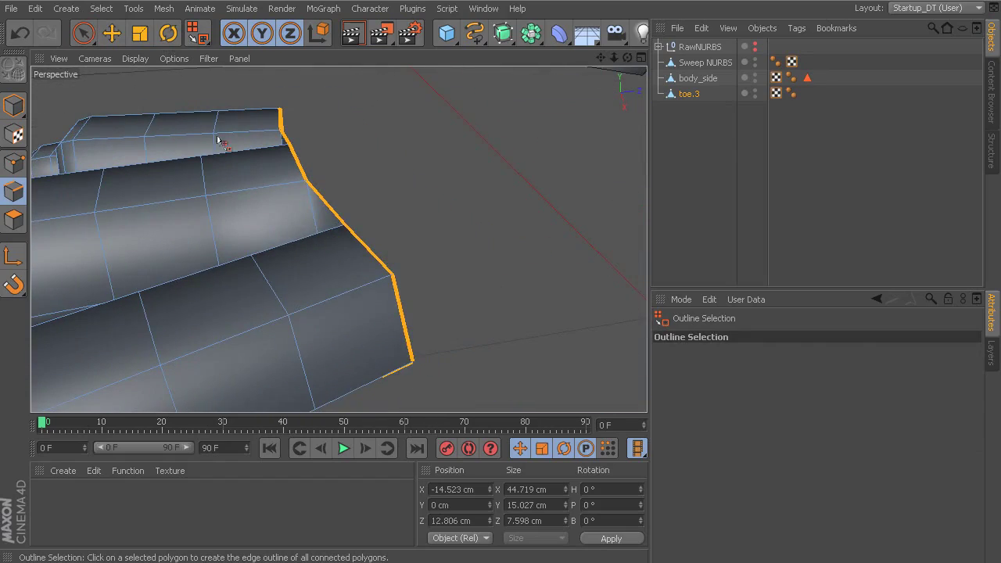
Step: Extrude the selected rear rim edges backward with the subdivision set to 0
{"action": "right_click", "coordinate": [318, 206]}
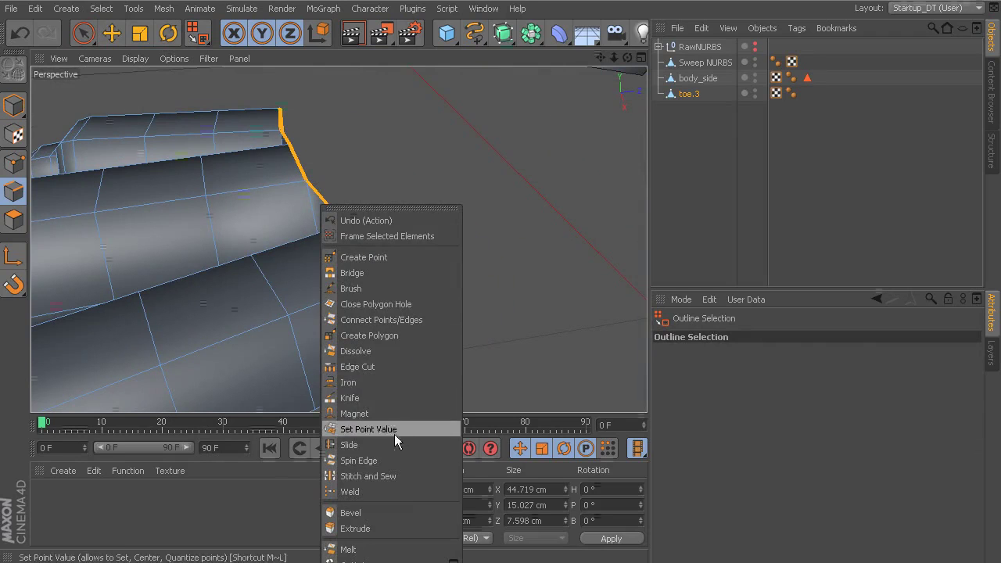
{"action": "left_click", "coordinate": [397, 529]}
{"action": "left_click_drag", "start_coordinate": [365, 244], "coordinate": [396, 227]}
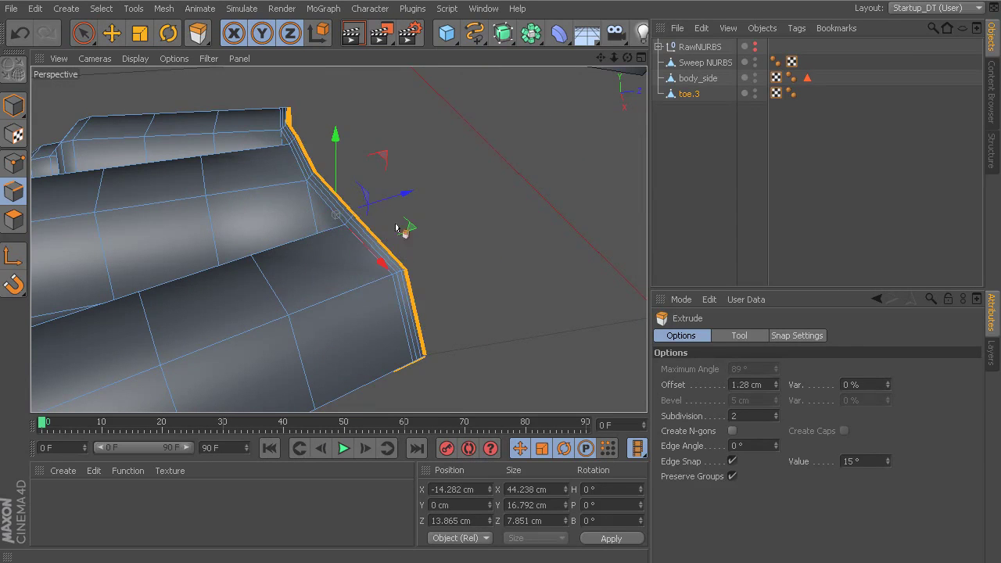
{"action": "double_click", "coordinate": [776, 418]}
{"action": "left_click_drag", "start_coordinate": [405, 195], "coordinate": [393, 179]}
Step: Raise the upper points of the extruded rear rim so the back of the foot slopes up toward the leg
{"action": "left_click", "coordinate": [16, 163]}
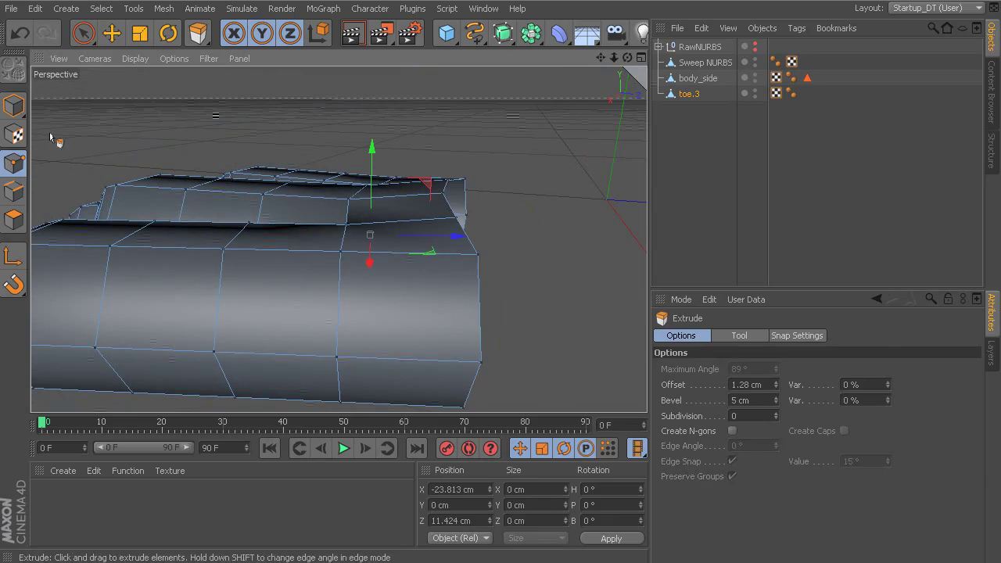
{"action": "left_click", "coordinate": [85, 35]}
{"action": "left_click_drag", "start_coordinate": [81, 39], "coordinate": [127, 83]}
{"action": "left_click_drag", "start_coordinate": [494, 243], "coordinate": [506, 194], "text": "alt"}
{"action": "left_click_drag", "start_coordinate": [510, 179], "coordinate": [447, 250]}
{"action": "left_click_drag", "start_coordinate": [471, 165], "coordinate": [471, 134]}
Step: Raise the upper points of the ring just in front of the rear rim to about Y 8.9 cm
{"action": "right_click_drag", "start_coordinate": [500, 259], "coordinate": [428, 244], "text": "alt"}
{"action": "left_click_drag", "start_coordinate": [428, 244], "coordinate": [435, 202], "text": "alt"}
{"action": "left_click_drag", "start_coordinate": [436, 201], "coordinate": [384, 255]}
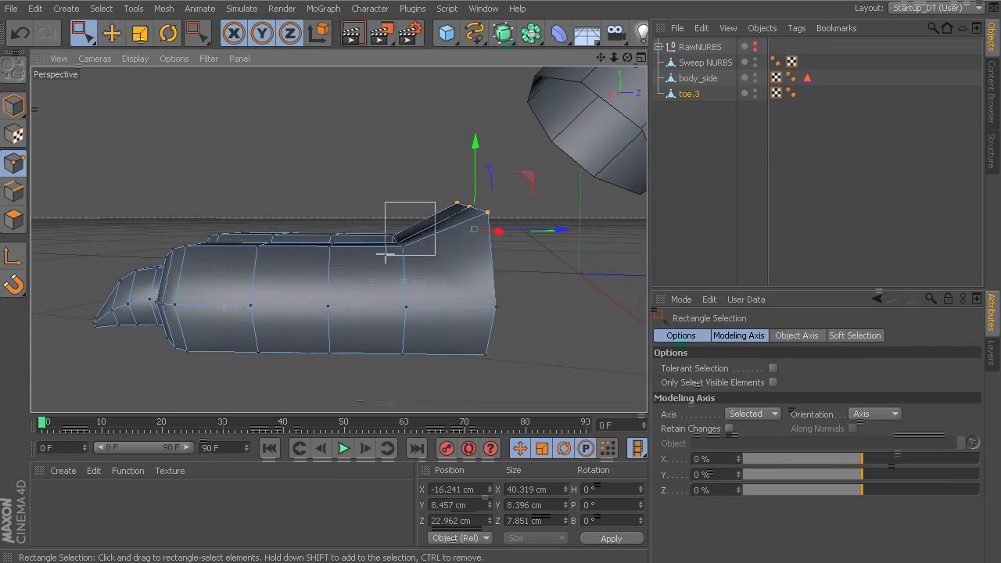
{"action": "left_click_drag", "start_coordinate": [410, 201], "coordinate": [479, 269]}
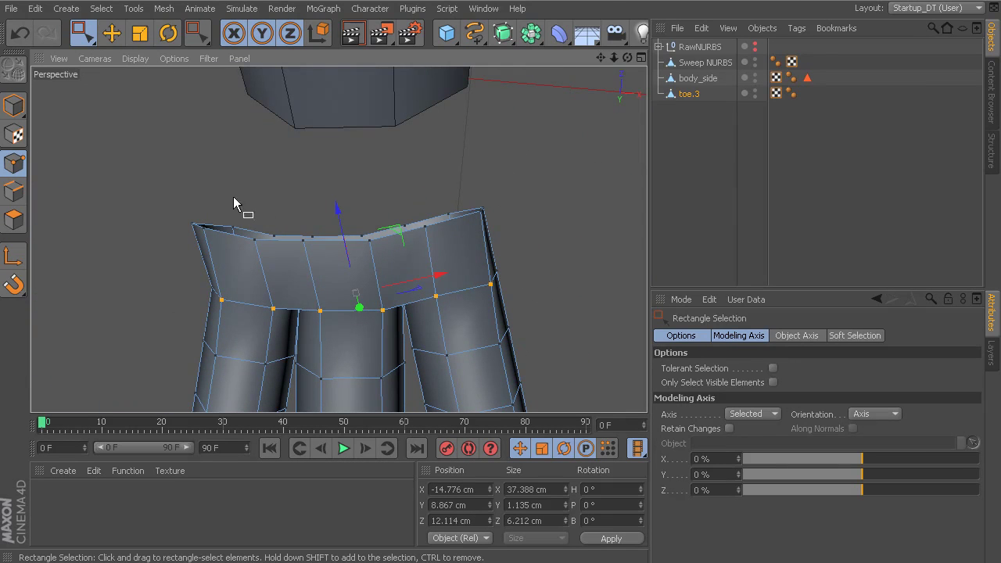
Step: Pull the outer side points of the rear rim inward until it is about 36.7 cm wide, and select the rim's edges
{"action": "left_click_drag", "start_coordinate": [279, 208], "coordinate": [243, 248]}
{"action": "left_click_drag", "start_coordinate": [335, 213], "coordinate": [334, 326]}
{"action": "left_click_drag", "start_coordinate": [432, 395], "coordinate": [351, 306], "text": "alt"}
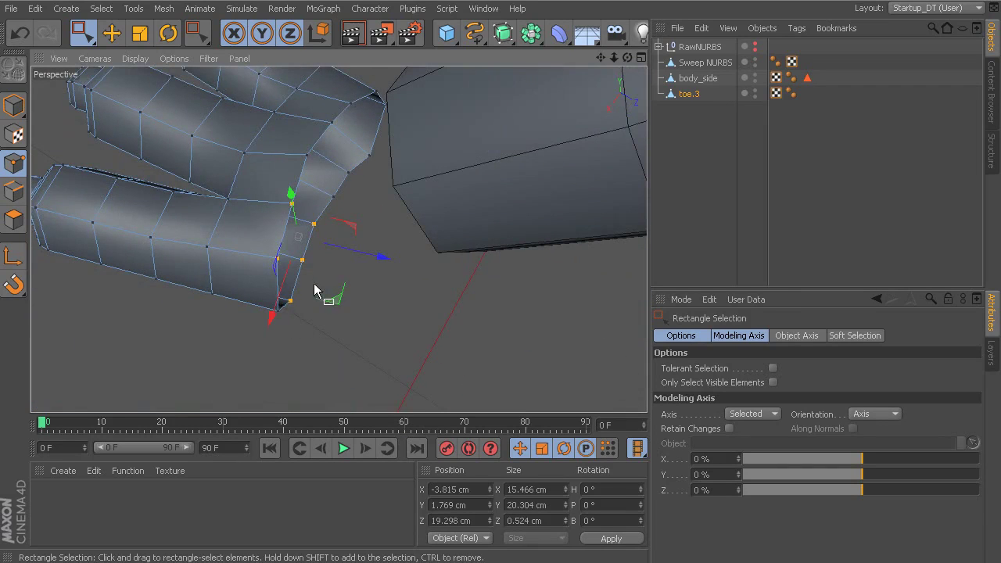
{"action": "left_click_drag", "start_coordinate": [268, 335], "coordinate": [277, 322]}
{"action": "left_click_drag", "start_coordinate": [364, 270], "coordinate": [456, 265], "text": "alt"}
{"action": "left_click", "coordinate": [14, 191]}
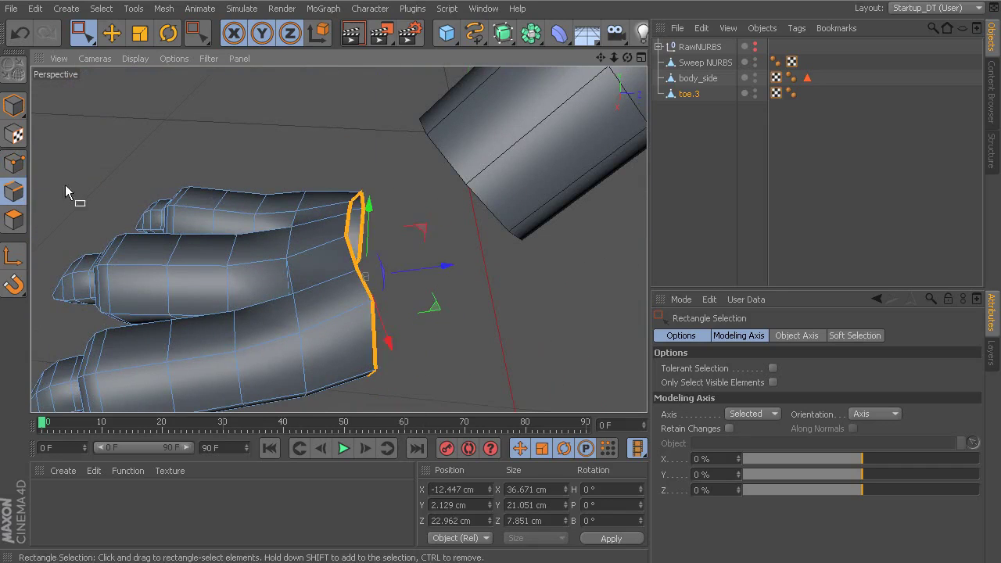
Step: Extrude the rear rim edges again and move the new rim up and back toward the open end of the leg
{"action": "right_click", "coordinate": [368, 291]}
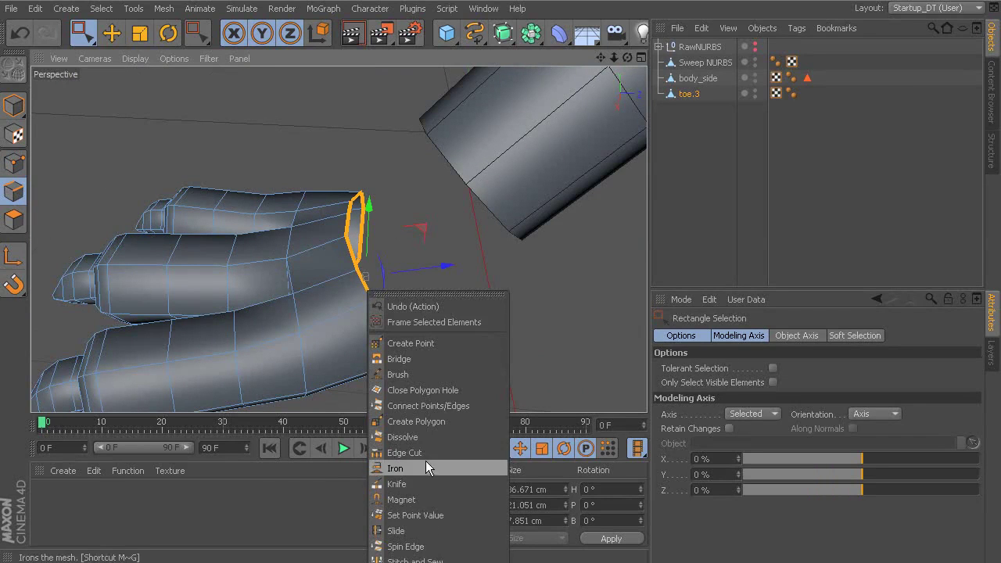
{"action": "left_click", "coordinate": [414, 562]}
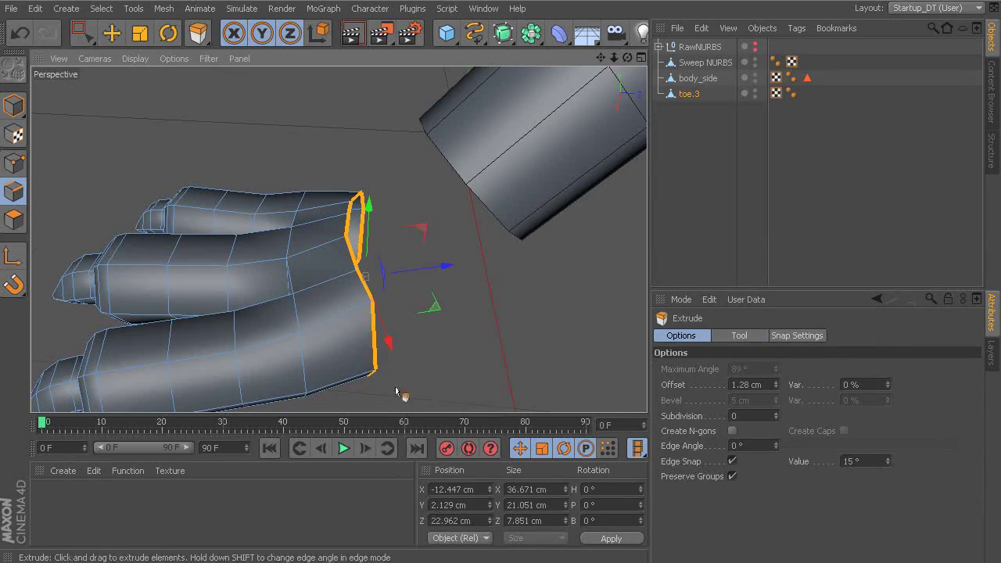
{"action": "left_click_drag", "start_coordinate": [354, 276], "coordinate": [484, 265]}
{"action": "left_click_drag", "start_coordinate": [87, 37], "coordinate": [118, 46]}
{"action": "left_click_drag", "start_coordinate": [491, 266], "coordinate": [488, 249]}
{"action": "left_click_drag", "start_coordinate": [430, 199], "coordinate": [356, 82]}
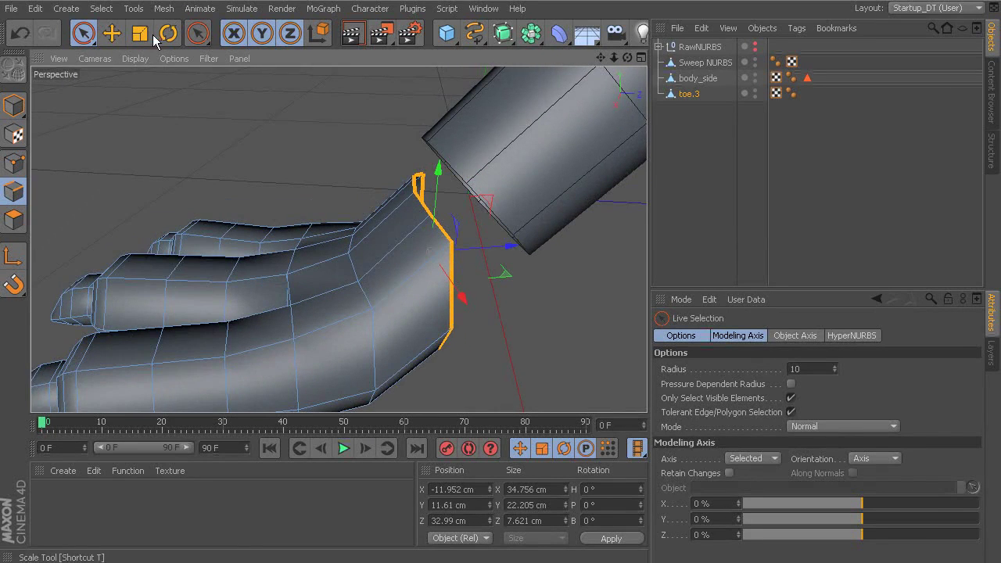
Step: Tilt the new rear rim toward the leg opening and scale it to about 29 cm wide and 13.6 cm deep
{"action": "left_click", "coordinate": [168, 33]}
{"action": "left_click_drag", "start_coordinate": [406, 218], "coordinate": [379, 230]}
{"action": "left_click_drag", "start_coordinate": [431, 232], "coordinate": [594, 235], "text": "alt"}
{"action": "middle_click_drag", "start_coordinate": [359, 205], "coordinate": [254, 210], "text": "alt"}
{"action": "left_click_drag", "start_coordinate": [408, 255], "coordinate": [427, 287], "text": "alt"}
{"action": "left_click_drag", "start_coordinate": [446, 223], "coordinate": [460, 279]}
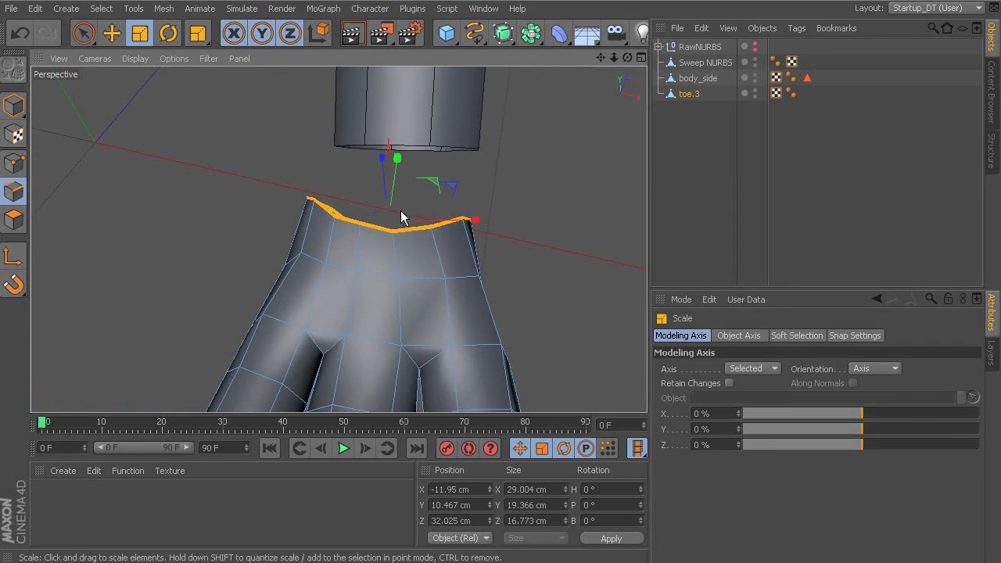
{"action": "left_click_drag", "start_coordinate": [401, 217], "coordinate": [425, 202], "text": "alt"}
{"action": "mouse_move", "coordinate": [400, 165]}
{"action": "left_mouse_down"}
{"action": "mouse_move", "coordinate": [388, 168]}
{"action": "mouse_move", "coordinate": [400, 166]}
{"action": "mouse_move", "coordinate": [402, 178]}
{"action": "left_mouse_up"}
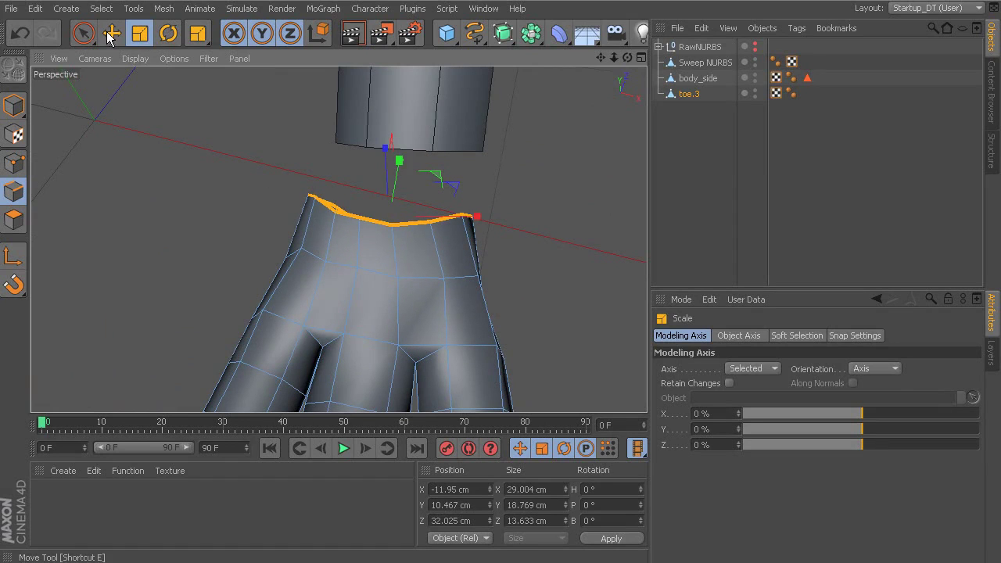
Step: Rotate the selected rear rim edges and shift them sideways to line up with the leg opening
{"action": "left_click", "coordinate": [168, 34]}
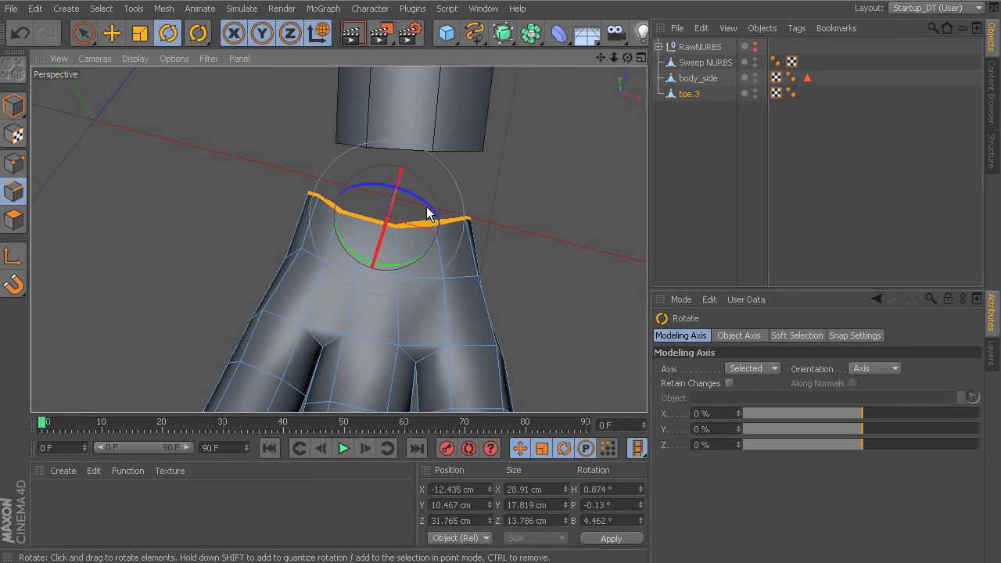
{"action": "left_click_drag", "start_coordinate": [433, 210], "coordinate": [476, 225]}
{"action": "left_click", "coordinate": [111, 35]}
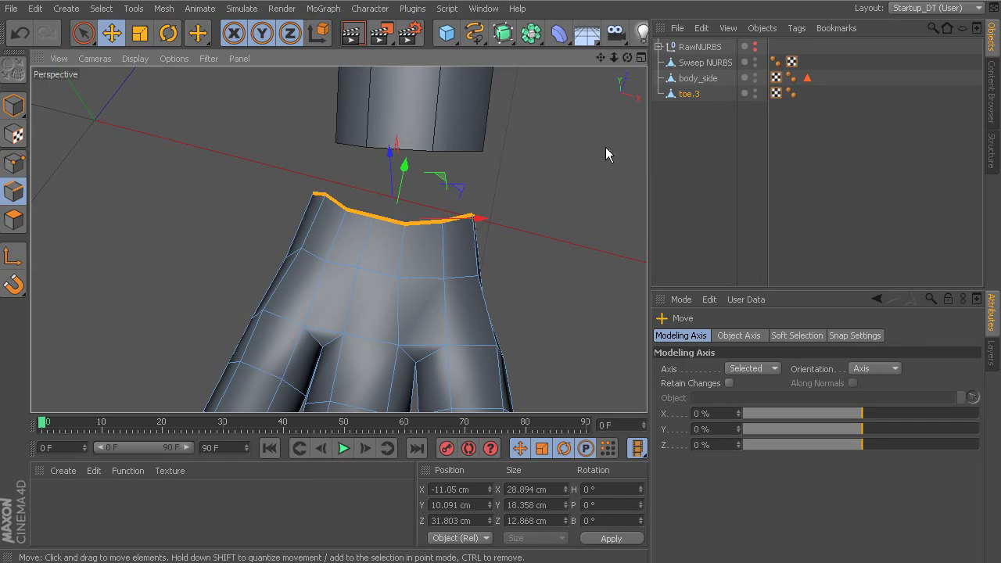
Step: Move the whole foot object below the leg opening, to about X 102.8 cm and Z -42.5 cm
{"action": "left_click", "coordinate": [13, 106]}
{"action": "scroll", "coordinate": [442, 262], "scroll_direction": "down", "scroll_amount": 5}
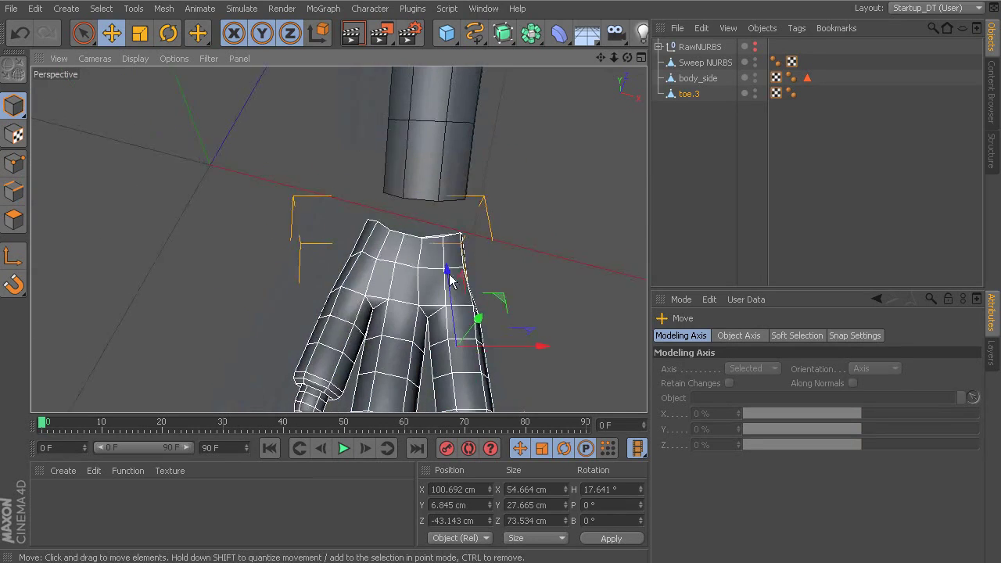
{"action": "left_click_drag", "start_coordinate": [480, 287], "coordinate": [420, 223]}
{"action": "scroll", "coordinate": [428, 230], "scroll_direction": "up", "scroll_amount": 2}
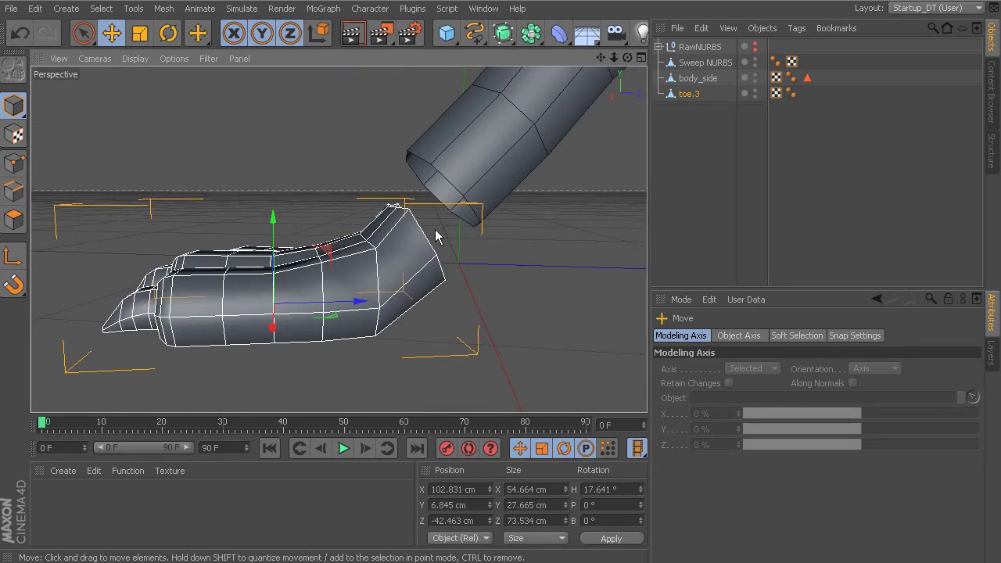
Step: Select the upper points of the rear rim and nudge them toward the leg opening, undoing the last adjustment
{"action": "left_click", "coordinate": [17, 163]}
{"action": "scroll", "coordinate": [397, 223], "scroll_direction": "up", "scroll_amount": 2}
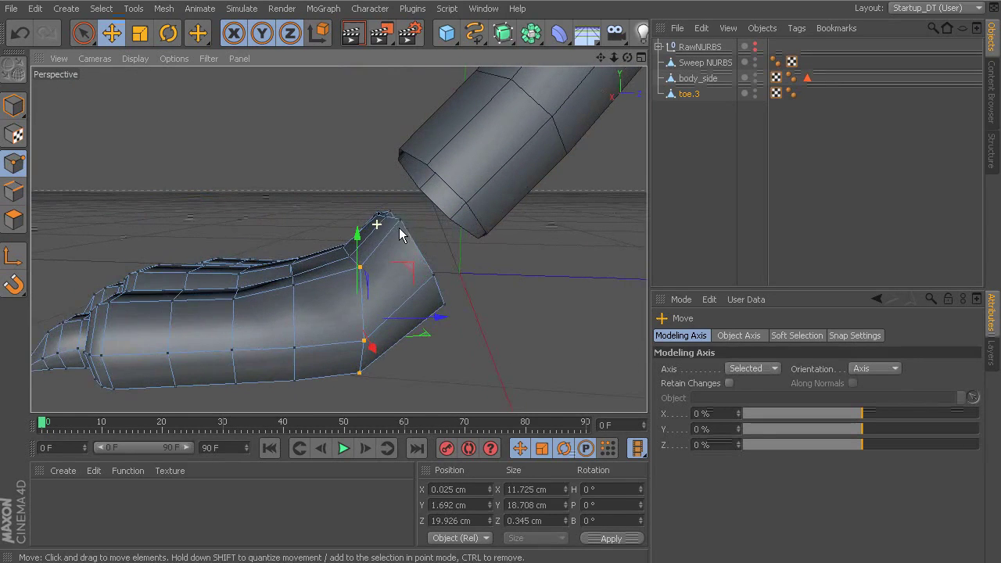
{"action": "left_click_drag", "start_coordinate": [83, 33], "coordinate": [131, 55]}
{"action": "left_click_drag", "start_coordinate": [83, 33], "coordinate": [109, 83]}
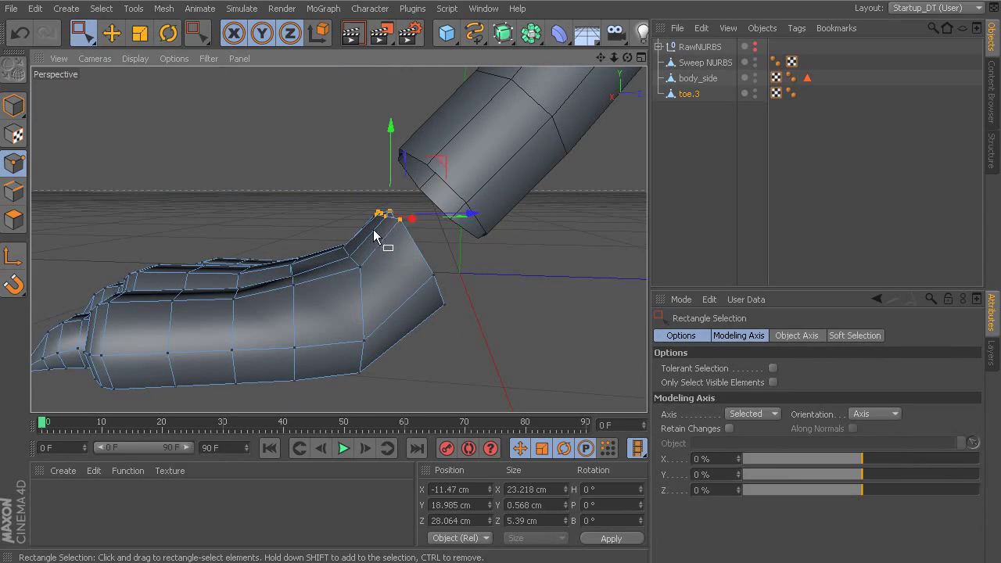
{"action": "left_click_drag", "start_coordinate": [442, 210], "coordinate": [463, 216]}
{"action": "left_click_drag", "start_coordinate": [350, 235], "coordinate": [351, 201]}
{"action": "key", "text": "ctrl+z"}
Step: Raise the upper points of the ring just in front of the rear rim slightly to smooth the ankle slope
{"action": "left_click_drag", "start_coordinate": [385, 249], "coordinate": [381, 228], "text": "alt"}
{"action": "left_click_drag", "start_coordinate": [381, 227], "coordinate": [349, 269]}
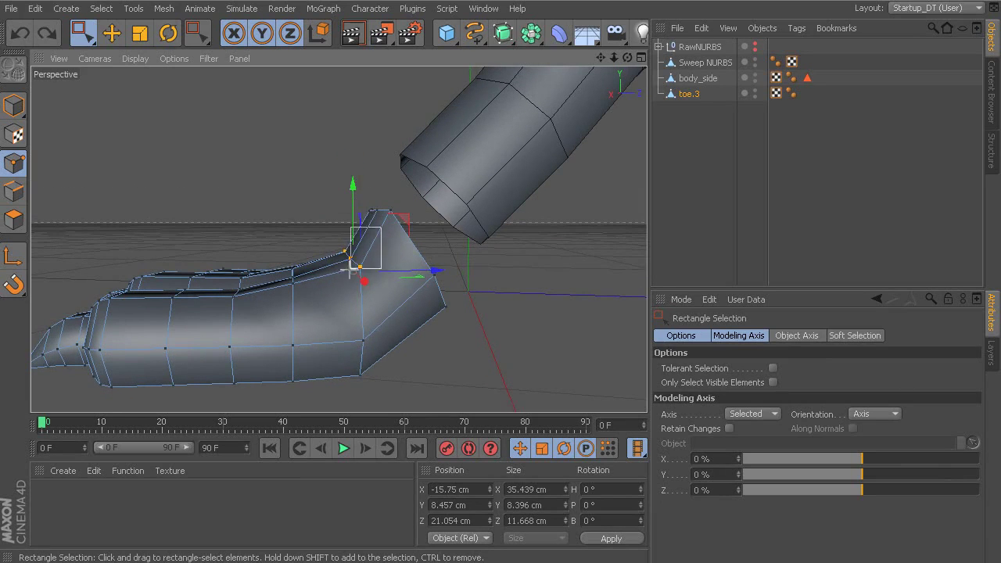
{"action": "left_click_drag", "start_coordinate": [360, 222], "coordinate": [364, 208]}
{"action": "left_click_drag", "start_coordinate": [438, 261], "coordinate": [434, 260]}
Step: Select the lower points of the rear rim and reposition them to match the angle of the leg opening
{"action": "left_click_drag", "start_coordinate": [352, 279], "coordinate": [338, 257], "text": "alt"}
{"action": "left_click_drag", "start_coordinate": [269, 297], "coordinate": [269, 297]}
{"action": "left_click_drag", "start_coordinate": [288, 246], "coordinate": [419, 276]}
{"action": "left_click_drag", "start_coordinate": [368, 325], "coordinate": [333, 223]}
{"action": "left_click_drag", "start_coordinate": [402, 295], "coordinate": [331, 251], "text": "alt"}
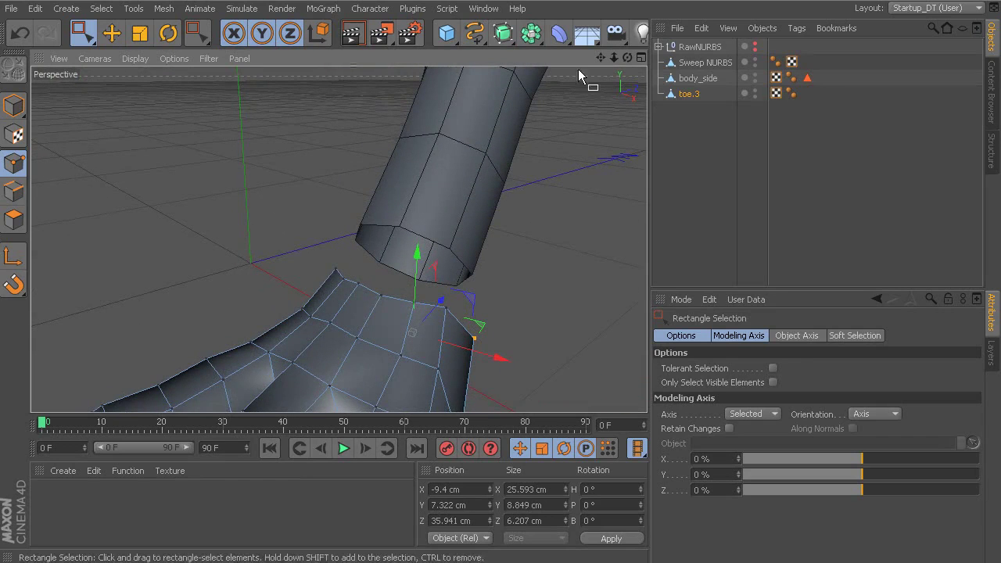
Step: Connect the Sweep NURBS leg and the toe.3 foot into a single polygon object, deleting the originals
{"action": "left_click", "coordinate": [697, 83]}
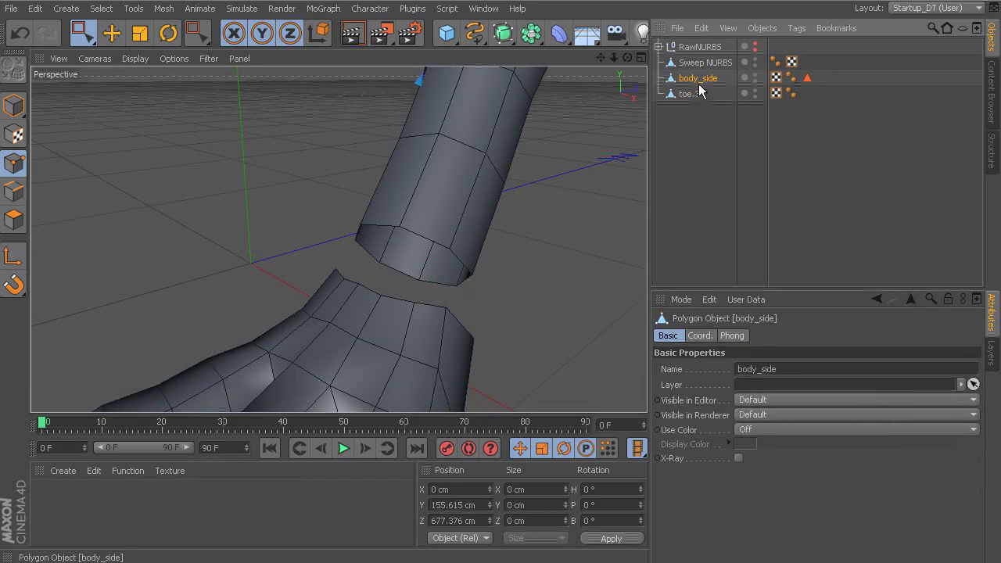
{"action": "left_click", "coordinate": [16, 109]}
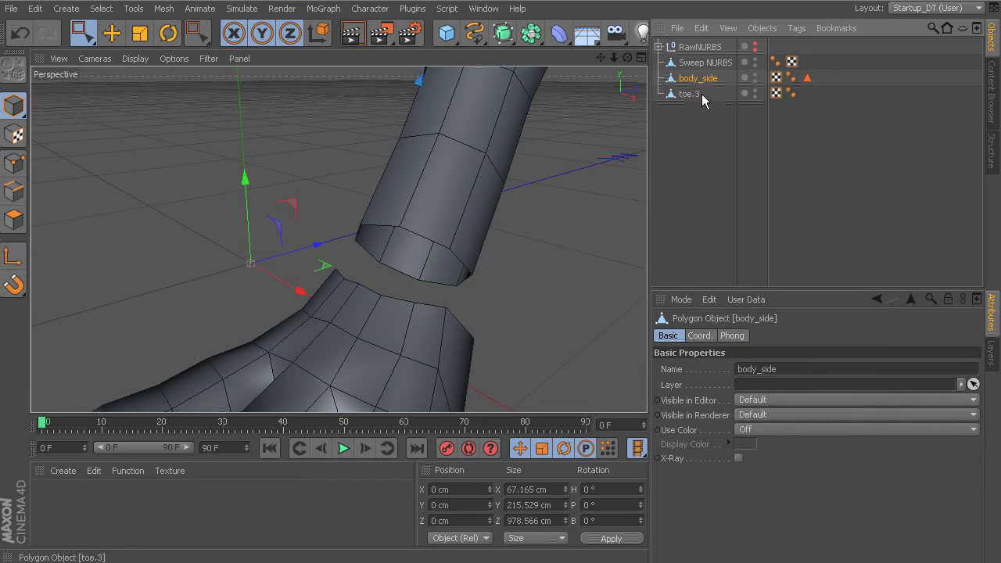
{"action": "left_click", "coordinate": [701, 94], "text": "ctrl"}
{"action": "scroll", "coordinate": [523, 237], "scroll_direction": "down", "scroll_amount": 3}
{"action": "left_click", "coordinate": [696, 94]}
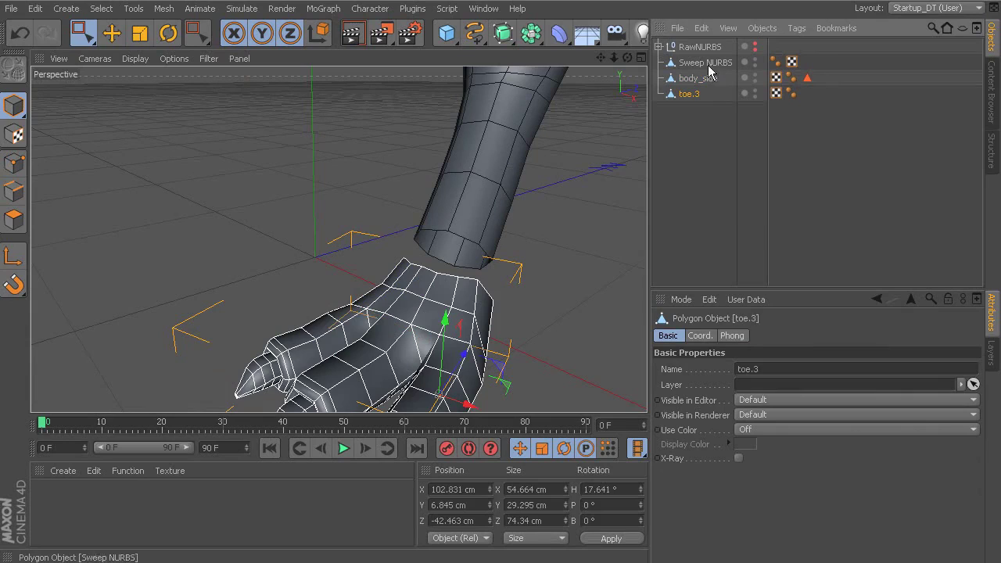
{"action": "left_click", "coordinate": [720, 67], "text": "ctrl"}
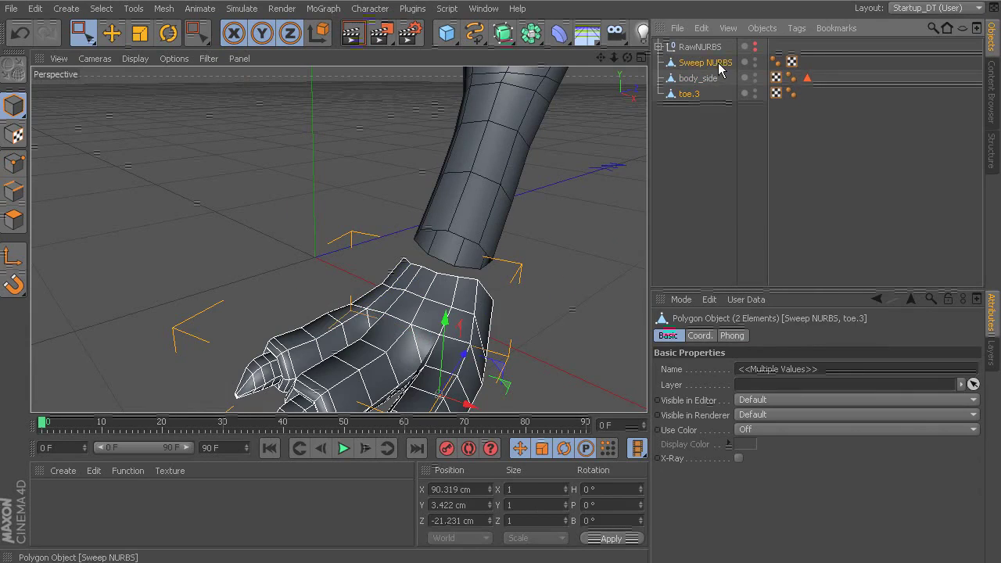
{"action": "scroll", "coordinate": [535, 261], "scroll_direction": "down", "scroll_amount": 3}
{"action": "left_click_drag", "start_coordinate": [518, 226], "coordinate": [457, 225], "text": "alt"}
{"action": "right_click", "coordinate": [705, 63]}
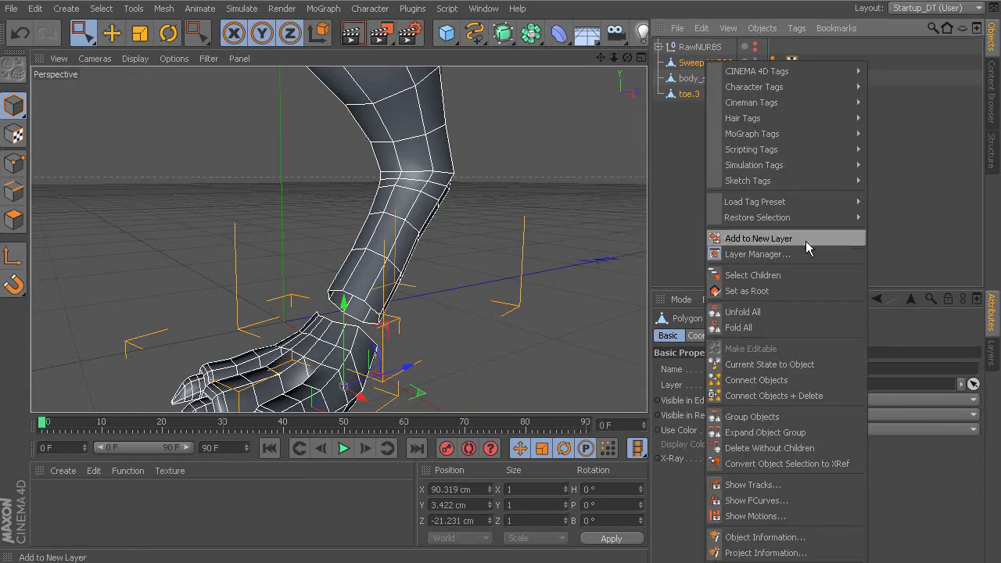
{"action": "left_click", "coordinate": [806, 395]}
Step: Rename the combined leg and foot object to leg_lf, deselect it and inspect the gap at the ankle
{"action": "double_click", "coordinate": [701, 64]}
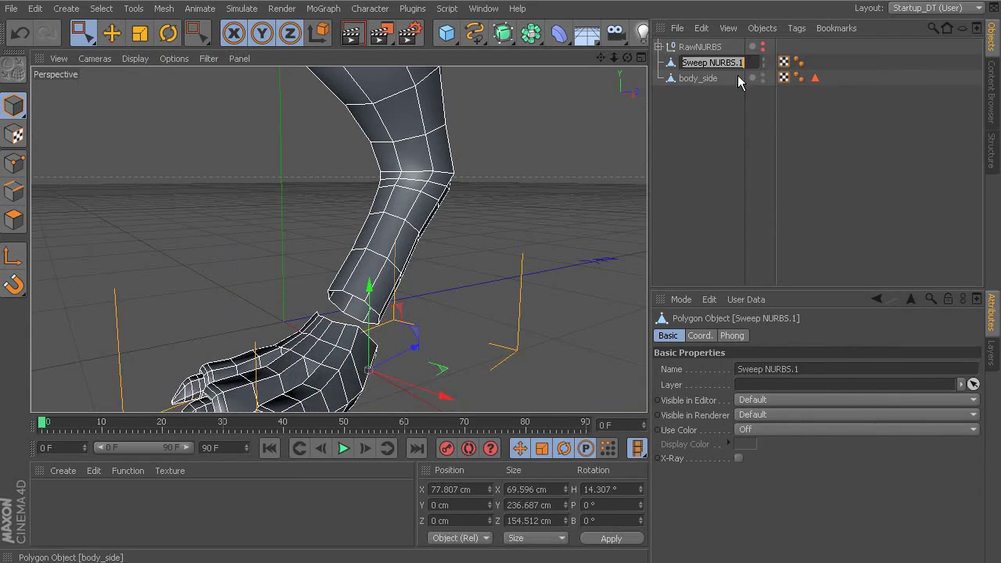
{"action": "type", "text": "leg_"}
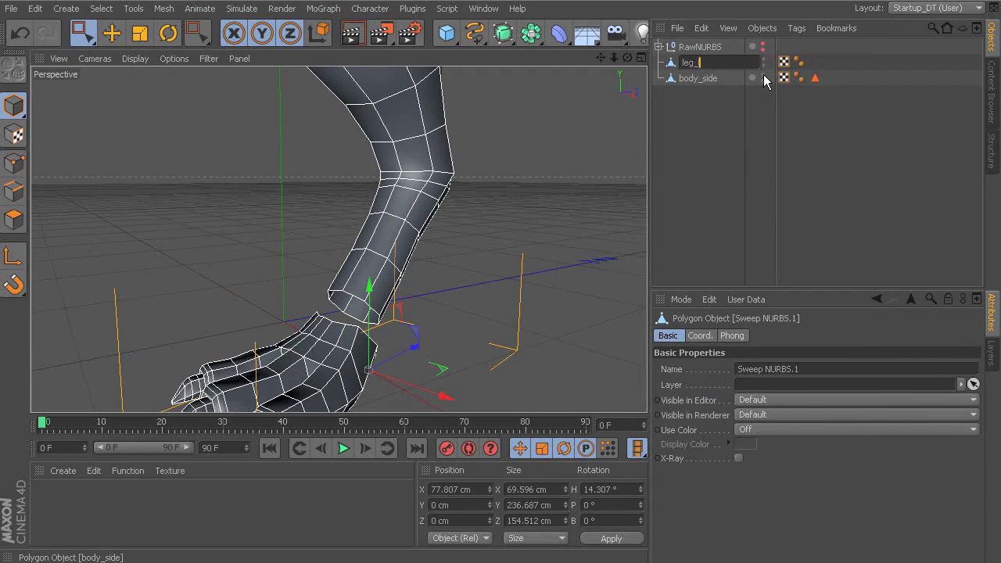
{"action": "type", "text": "lf"}
{"action": "key", "text": "Return"}
{"action": "left_click", "coordinate": [504, 241]}
{"action": "middle_click_drag", "start_coordinate": [501, 240], "coordinate": [520, 233], "text": "alt"}
{"action": "left_click_drag", "start_coordinate": [519, 239], "coordinate": [487, 294], "text": "alt"}
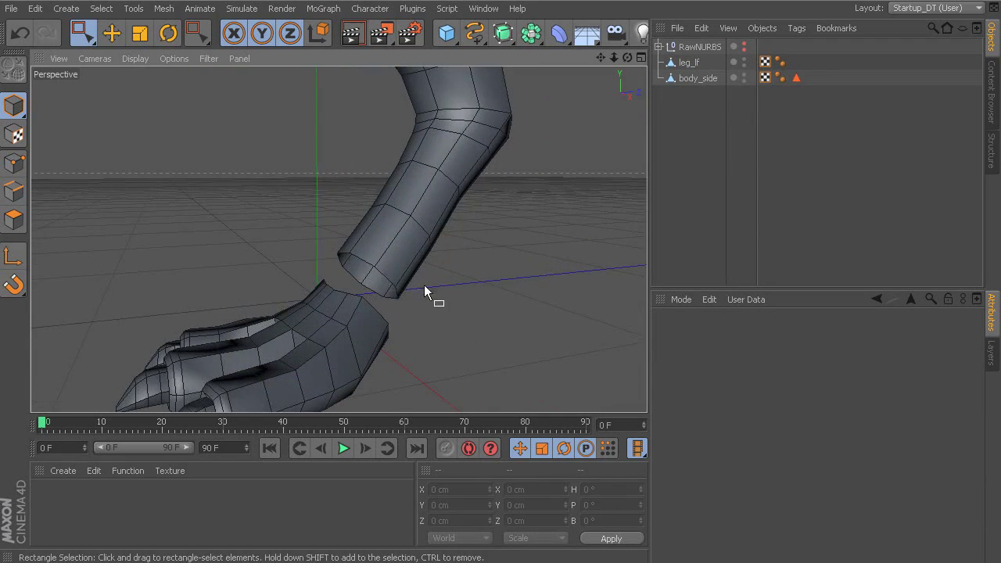
{"action": "left_click_drag", "start_coordinate": [365, 288], "coordinate": [404, 277], "text": "alt"}
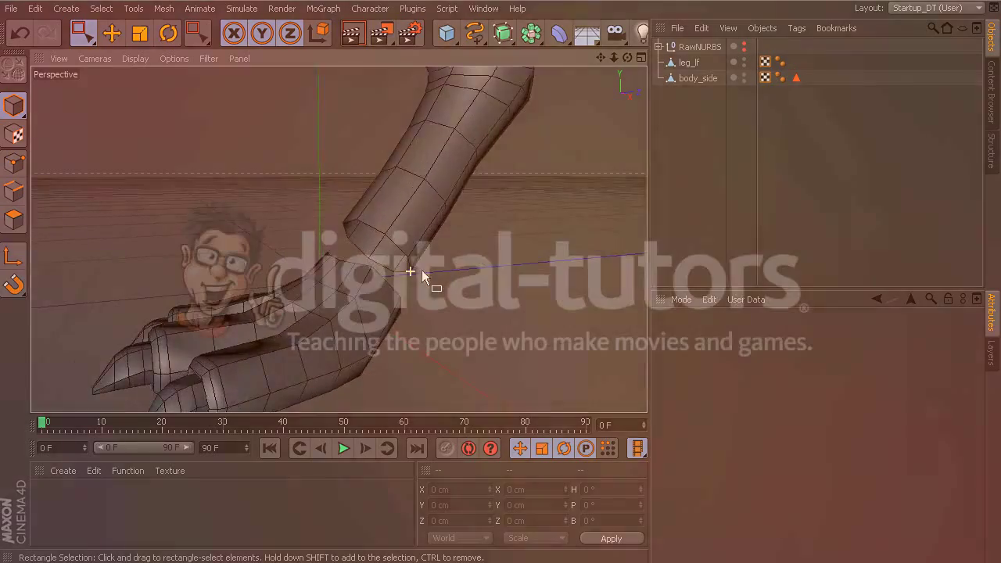